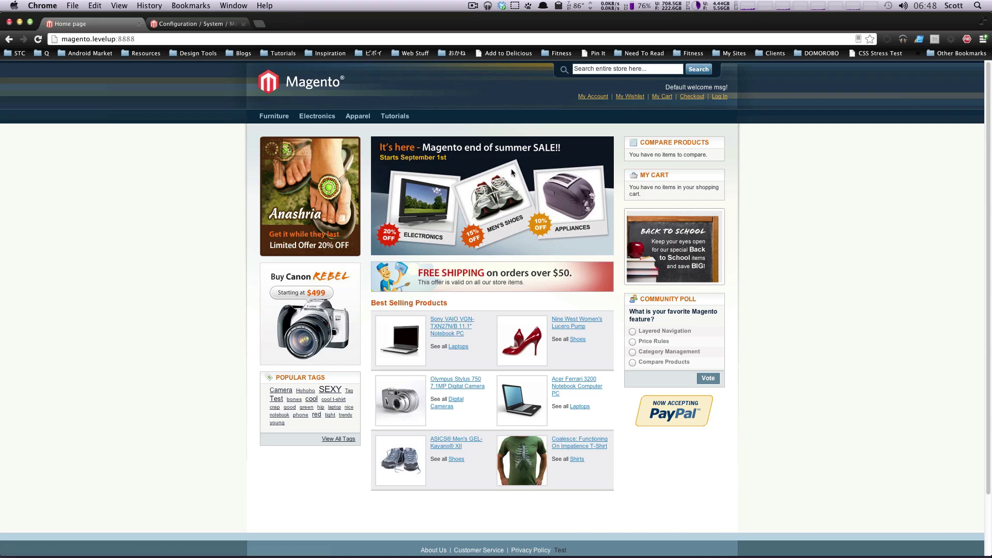
Step: Open the Home page from the CMS Pages list for editing
click(196, 24)
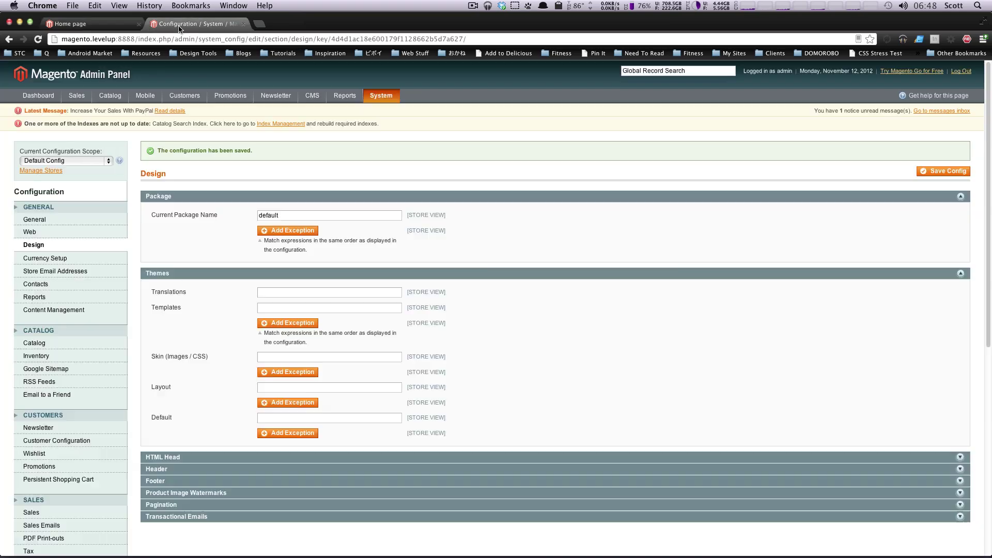
mouse_move(300, 98)
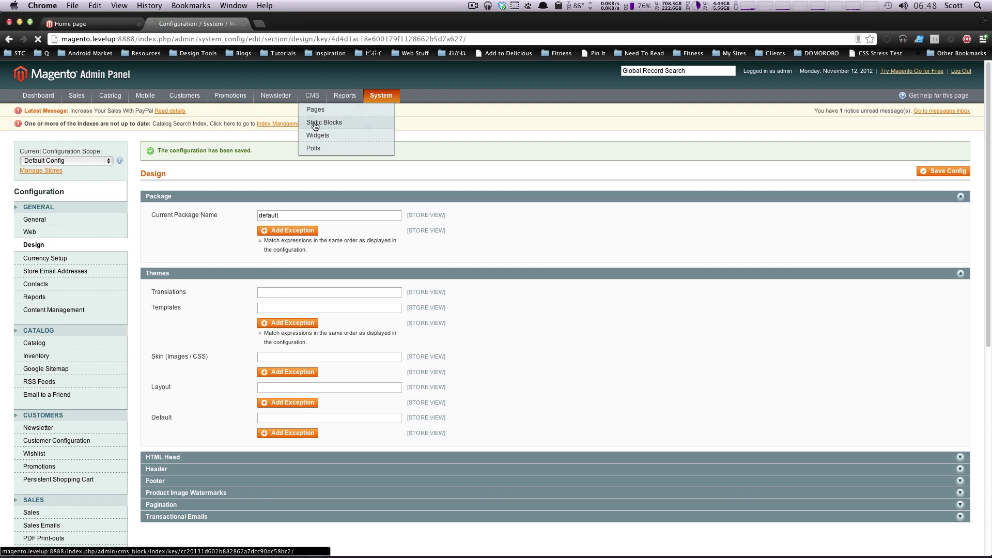
click(324, 123)
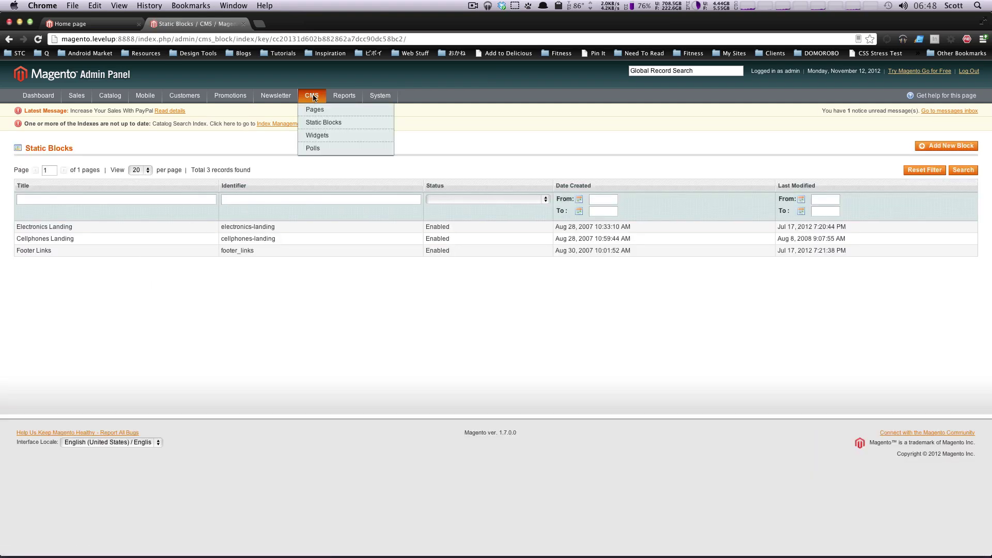
click(309, 110)
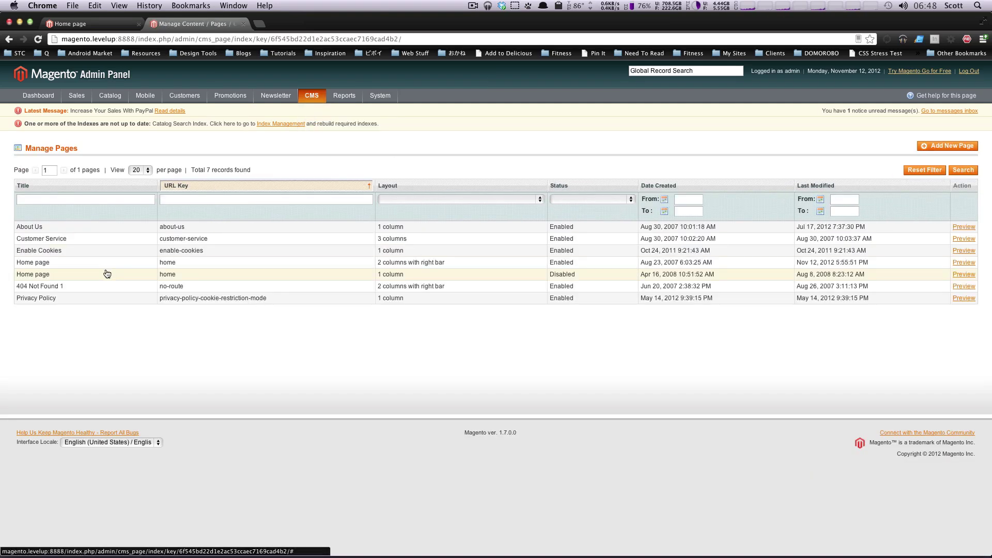
click(107, 268)
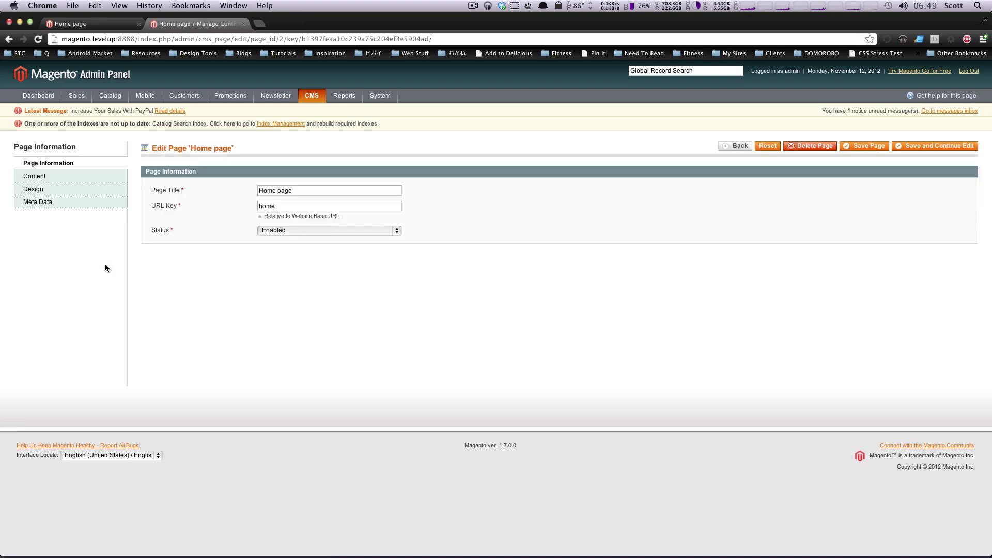
Step: Review the Home page's Content and Design tabs and inspect its raw HTML via Show / Hide Editor
click(71, 182)
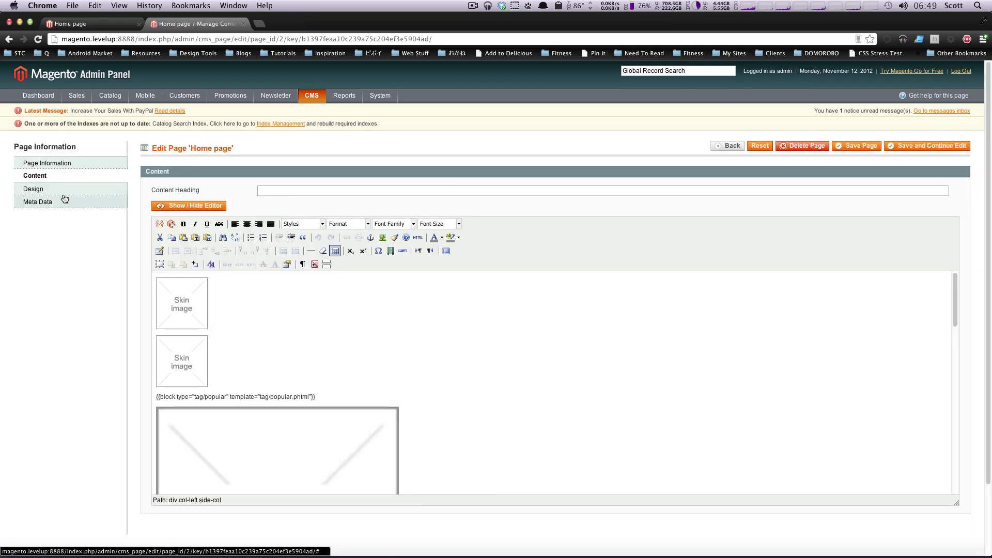
click(64, 191)
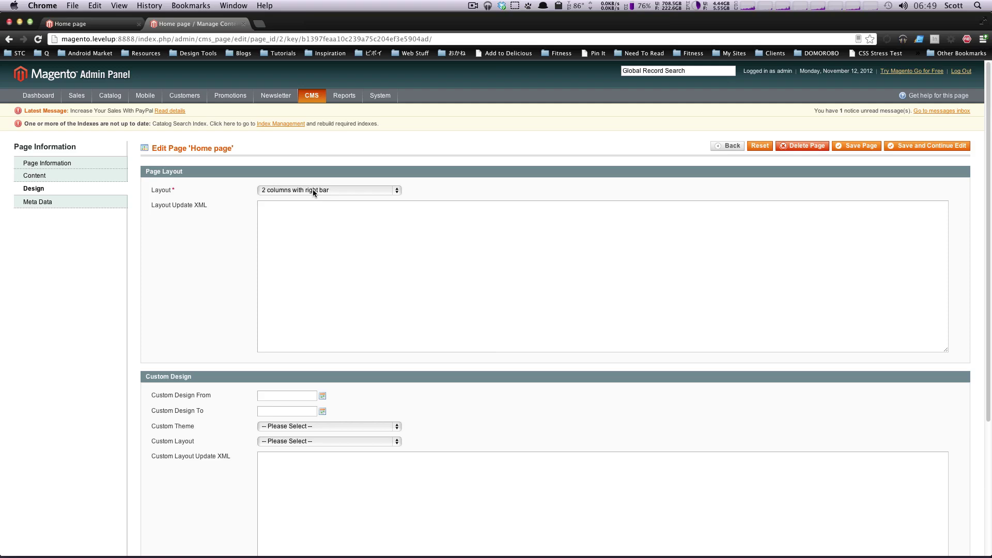
click(91, 177)
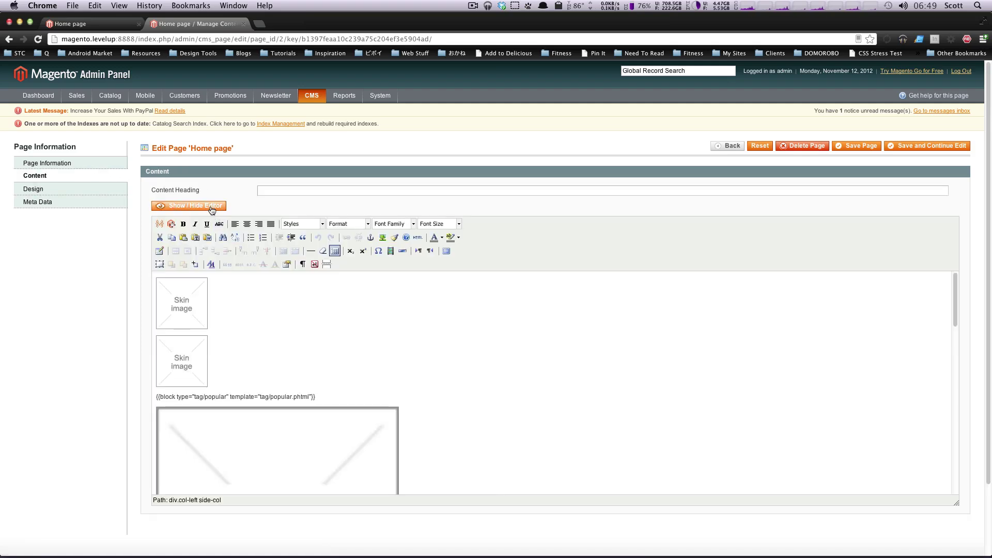
click(189, 205)
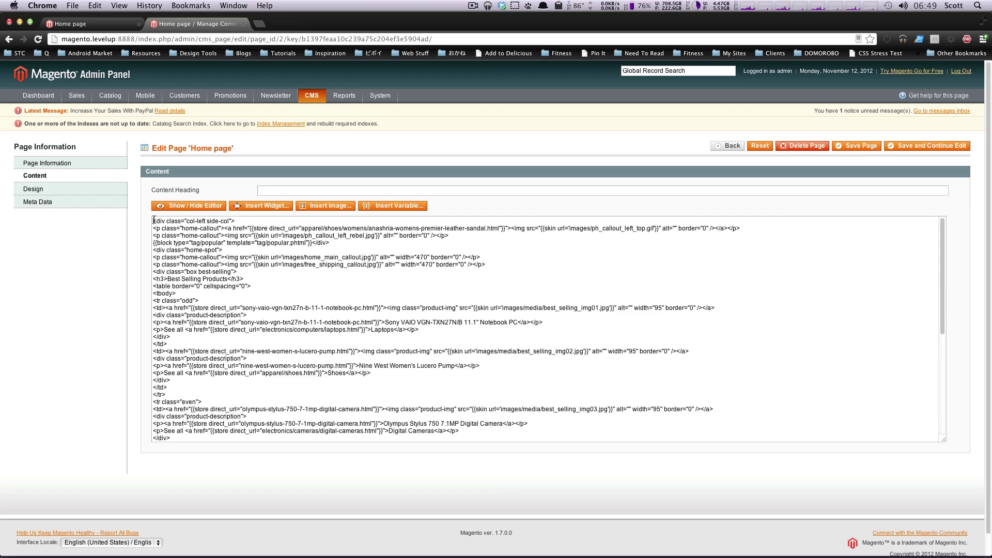
drag(153, 221, 230, 220)
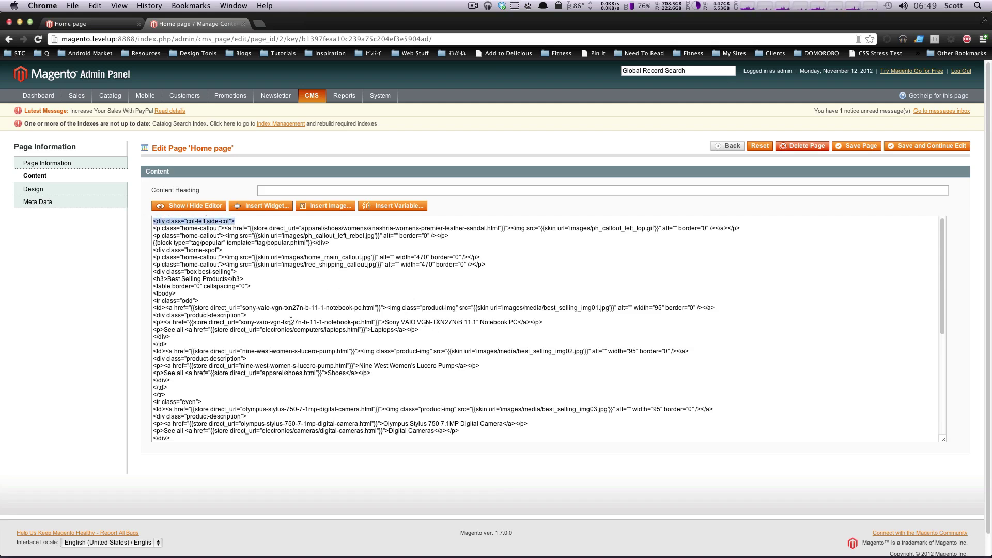
drag(291, 321, 153, 220)
click(189, 205)
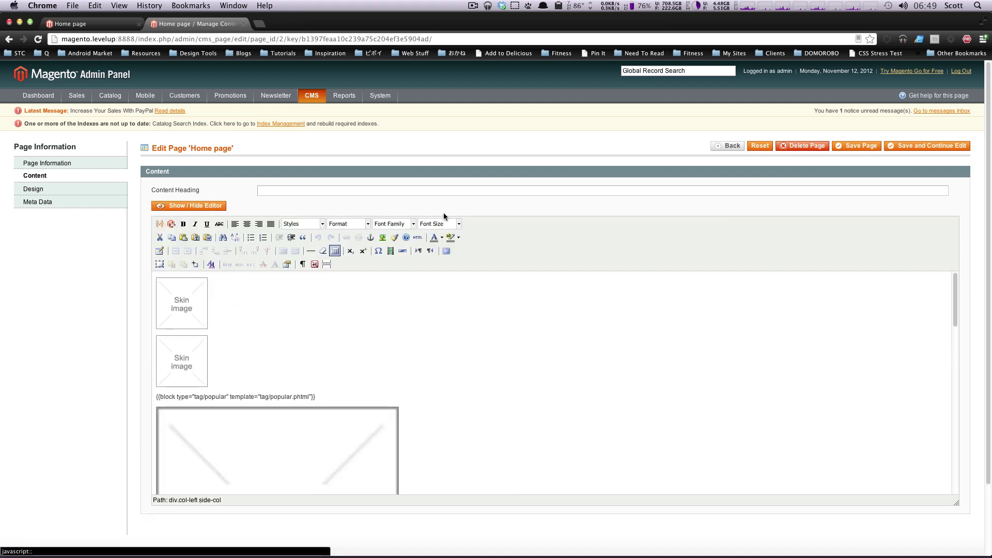
Step: Open the Sony VAIO VGN-TXN27N/B 11.1" Notebook PC page from the storefront's Best Selling Products
click(105, 23)
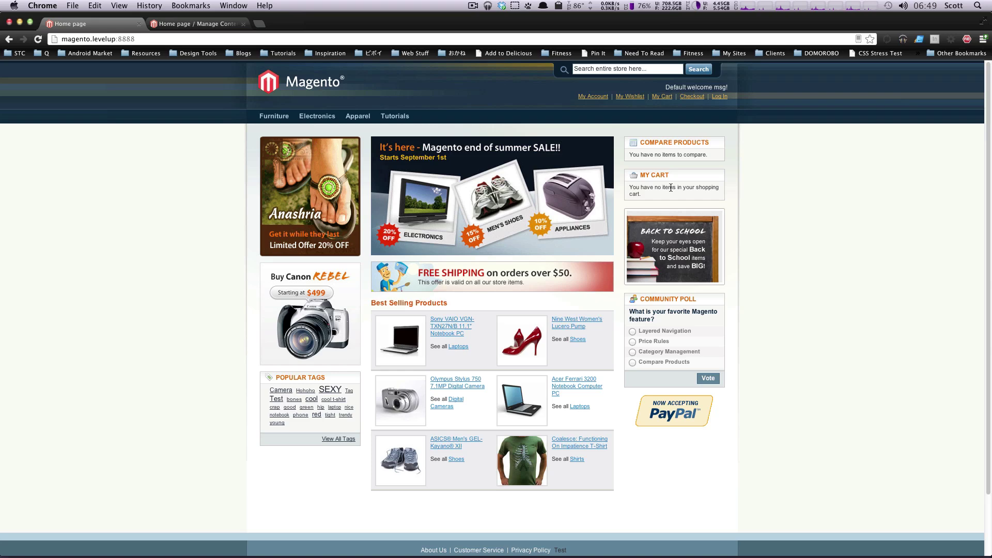
click(442, 331)
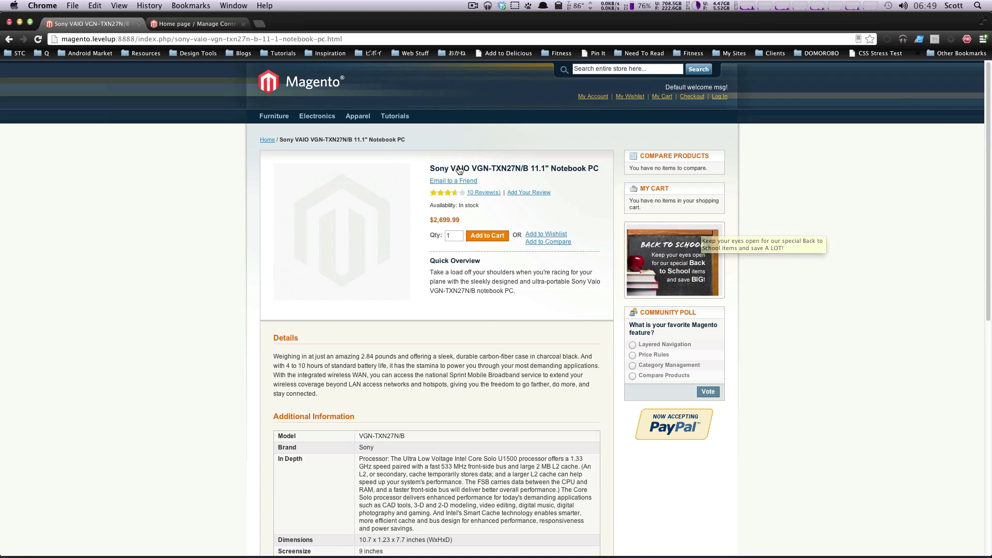
Step: Save the Home page with a 1 column layout and reload the storefront home page
click(206, 26)
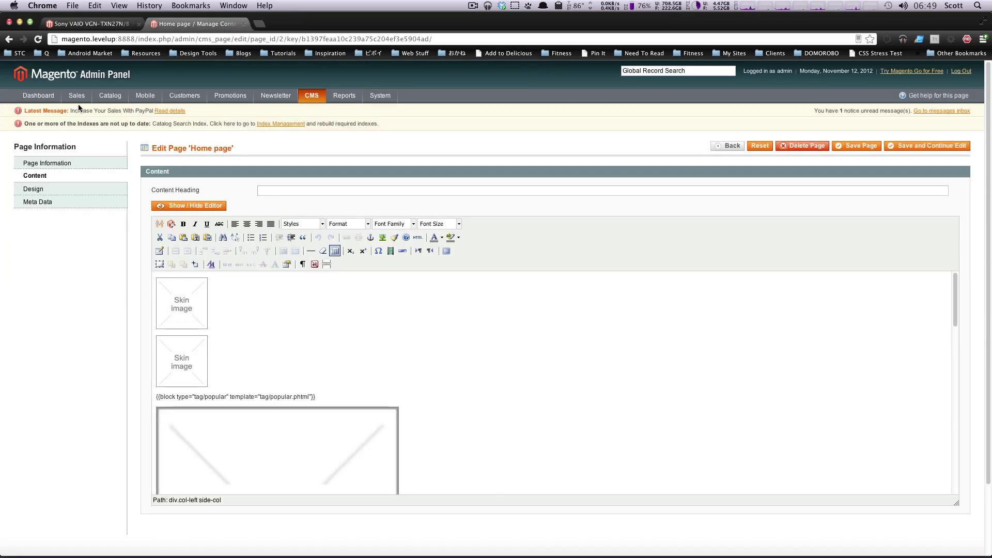
click(71, 189)
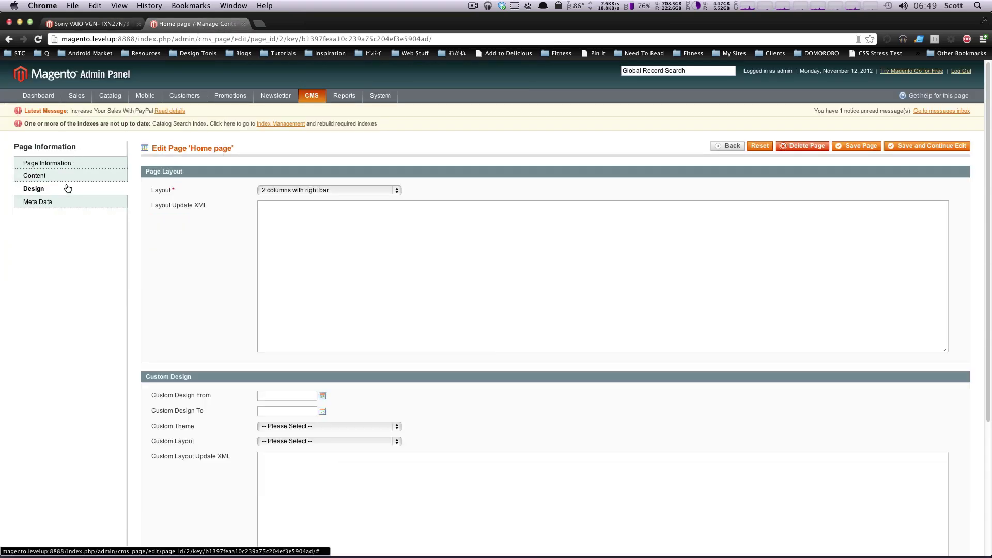
click(333, 190)
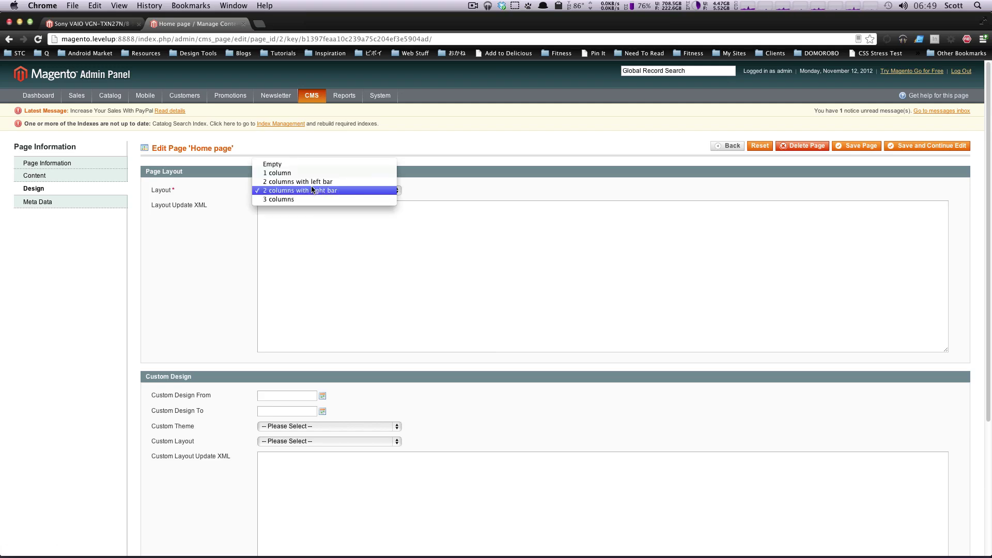
click(379, 173)
click(857, 146)
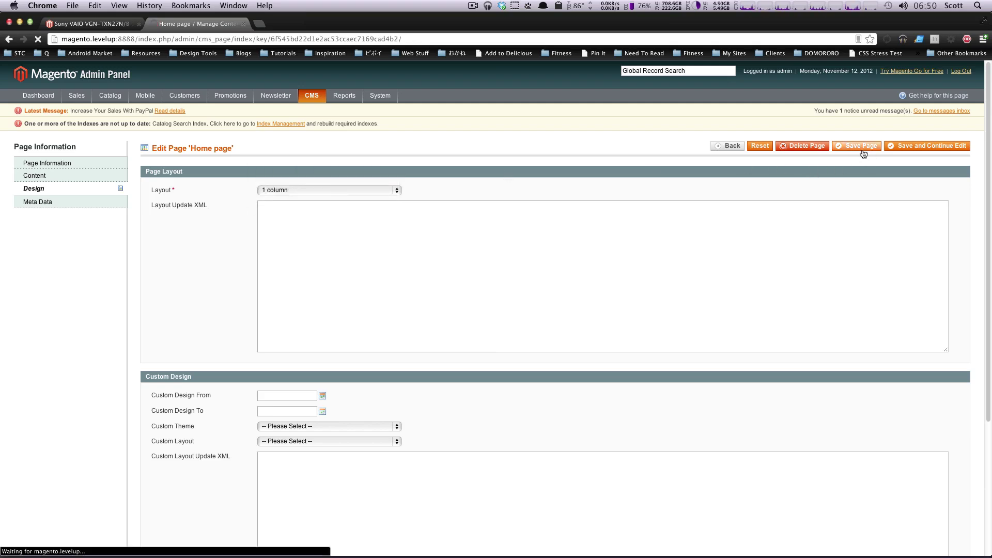
click(87, 24)
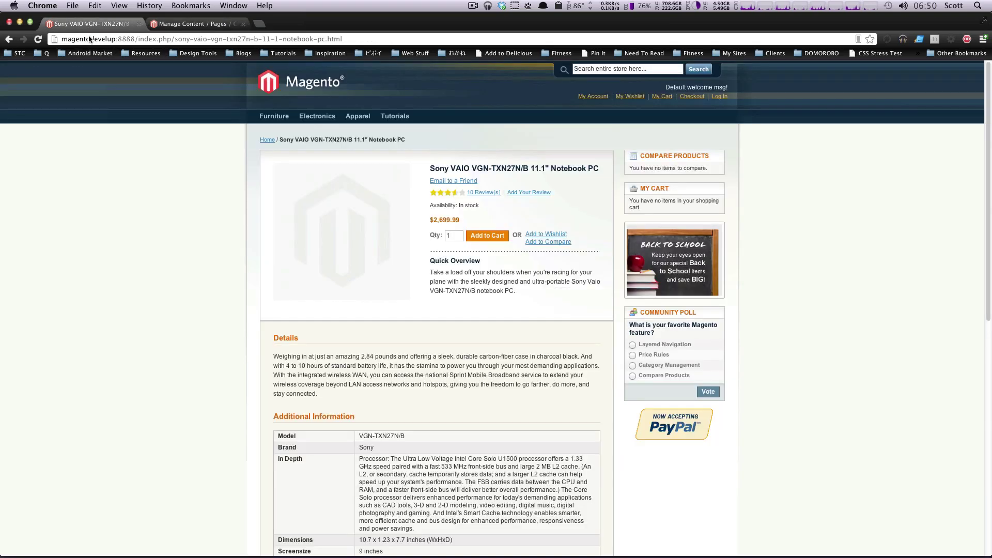
click(309, 88)
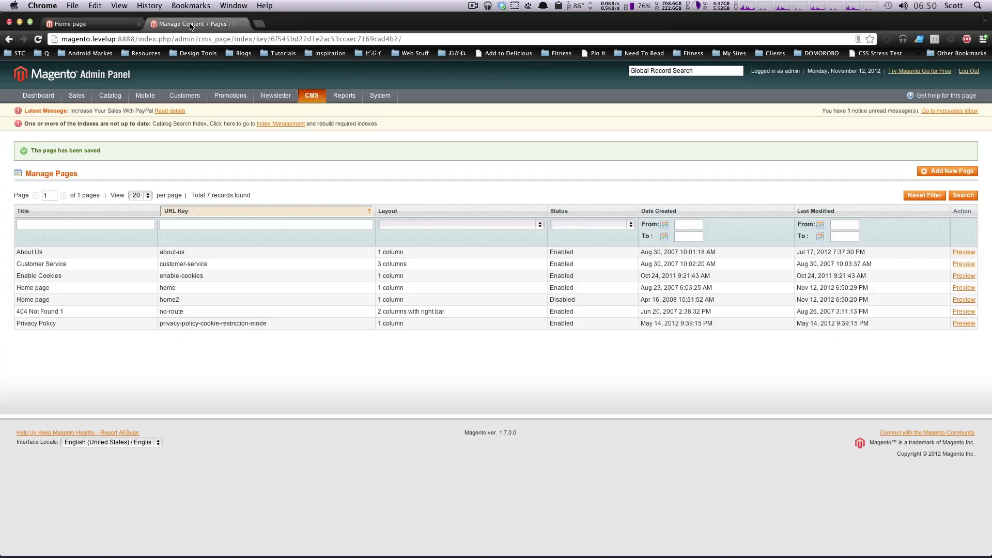
Step: Set the Home page layout back to '2 columns with right bar', save it, and return to the storefront
click(193, 24)
click(185, 287)
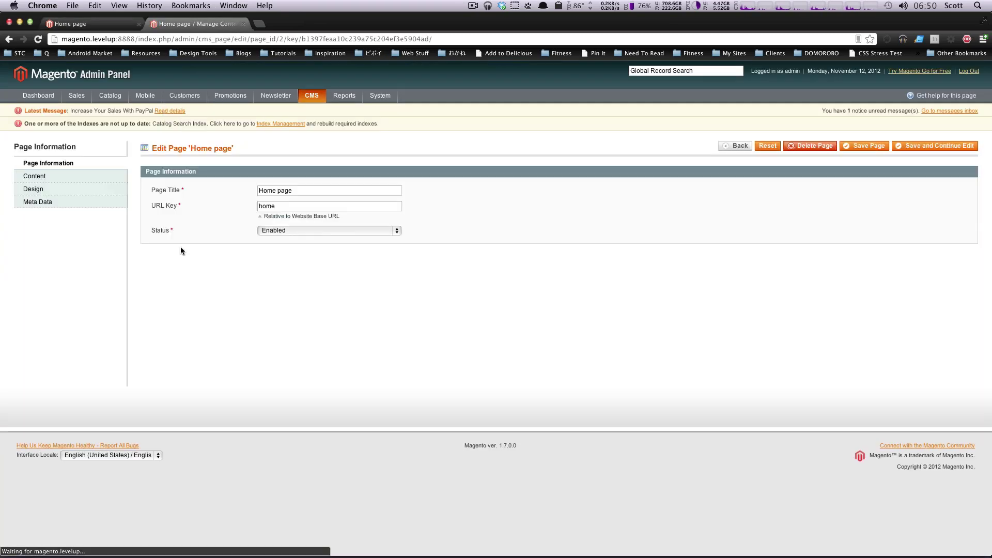
click(34, 177)
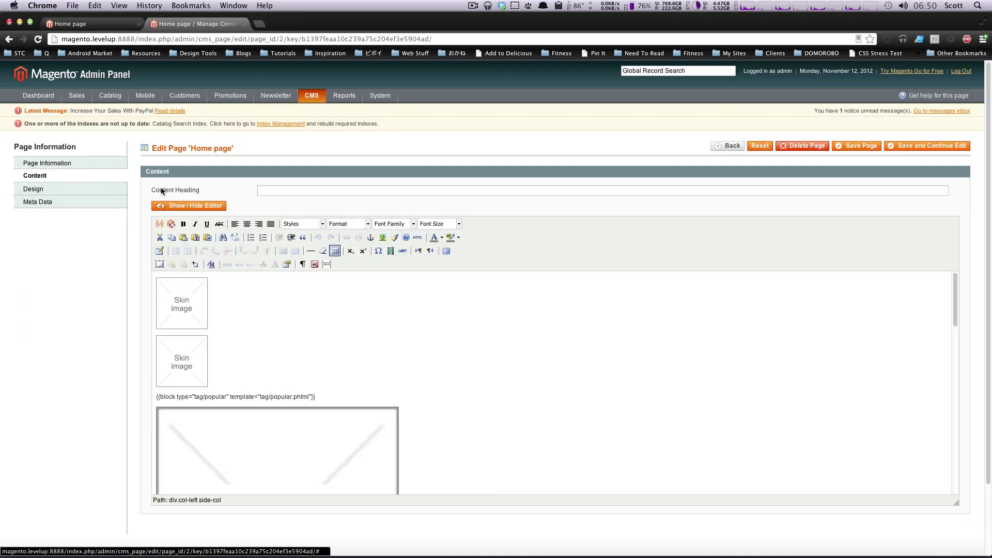
click(85, 193)
click(288, 191)
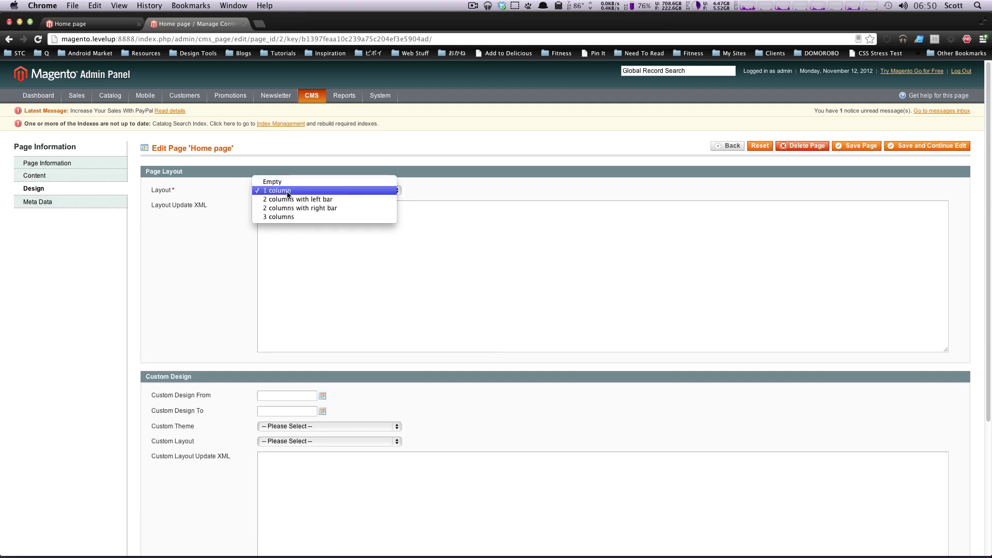
click(288, 193)
click(289, 190)
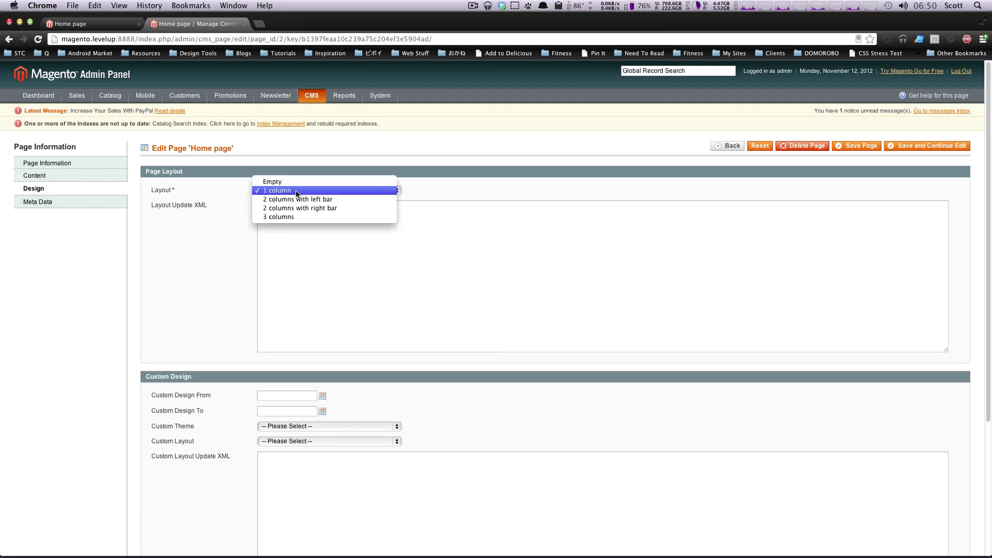
click(322, 208)
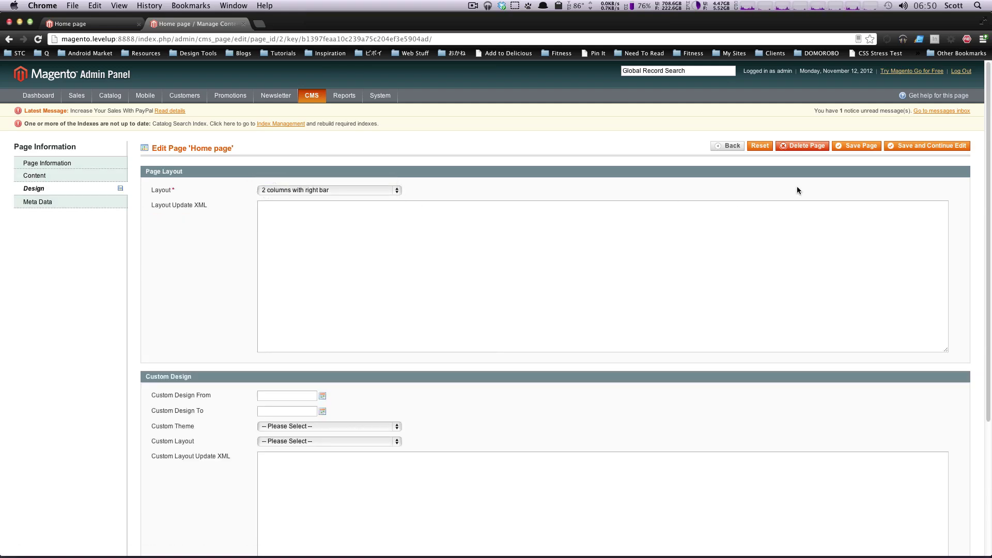
click(868, 149)
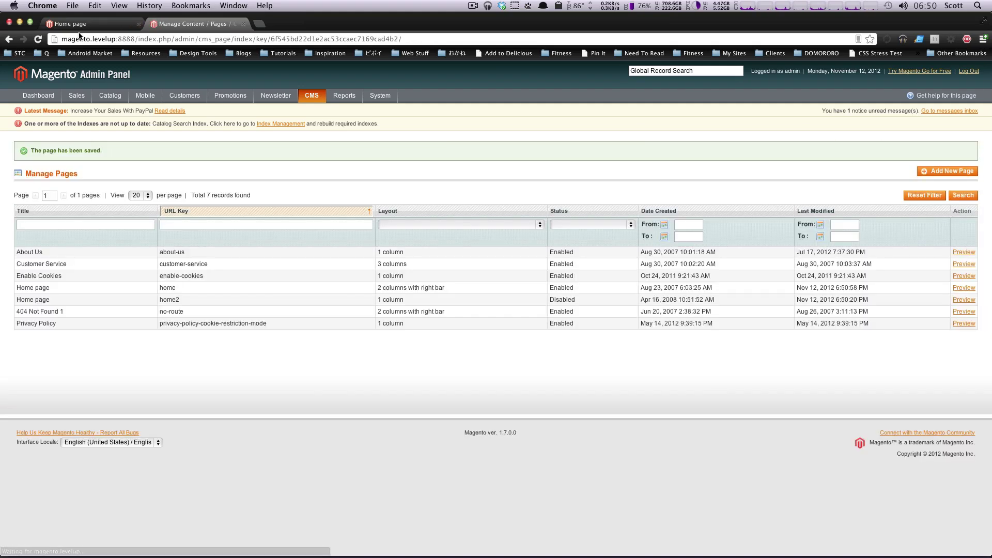
click(74, 26)
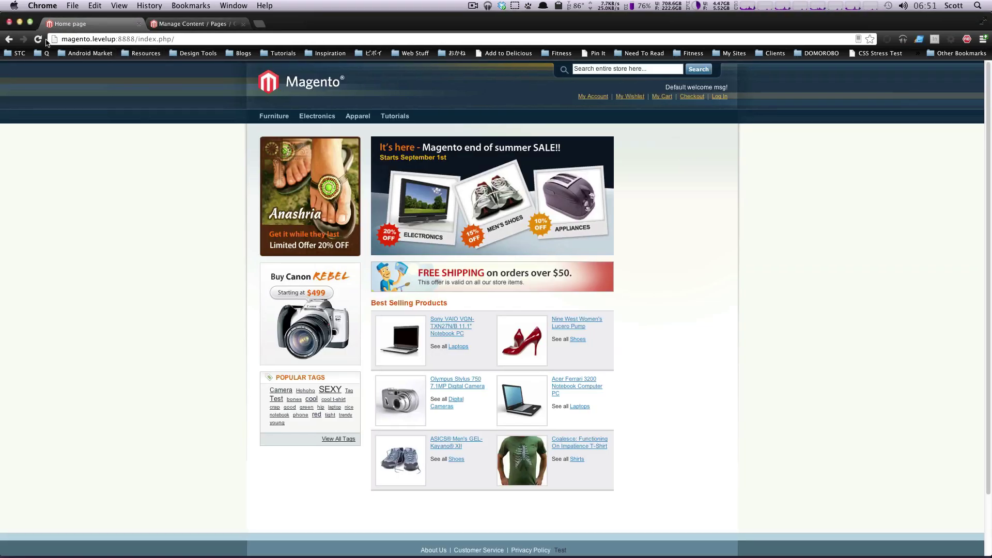
Step: Reload the storefront to show the right sidebar with compare, cart, poll and PayPal blocks
click(37, 41)
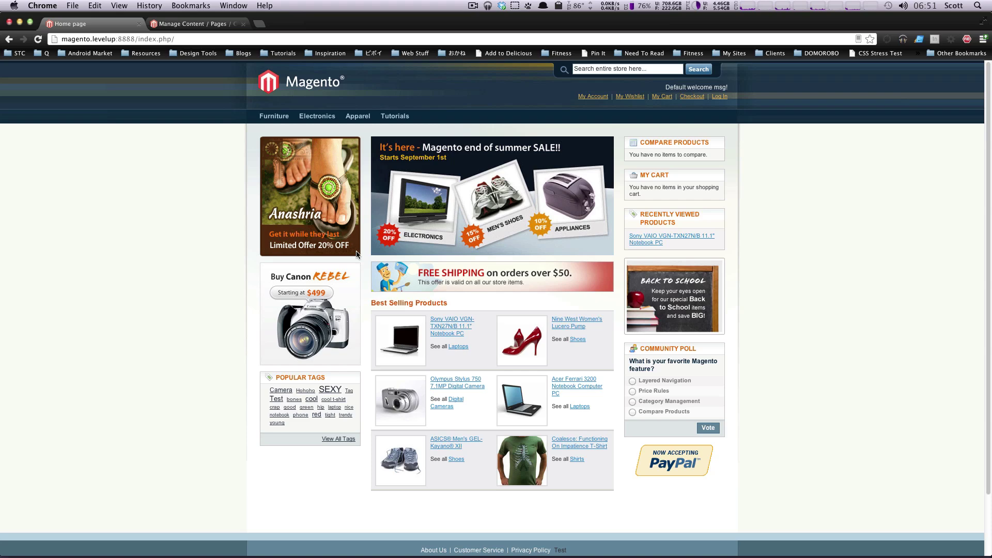
Step: Scroll through the refreshed storefront home page to inspect the new layout
scroll(506, 393, down, 3)
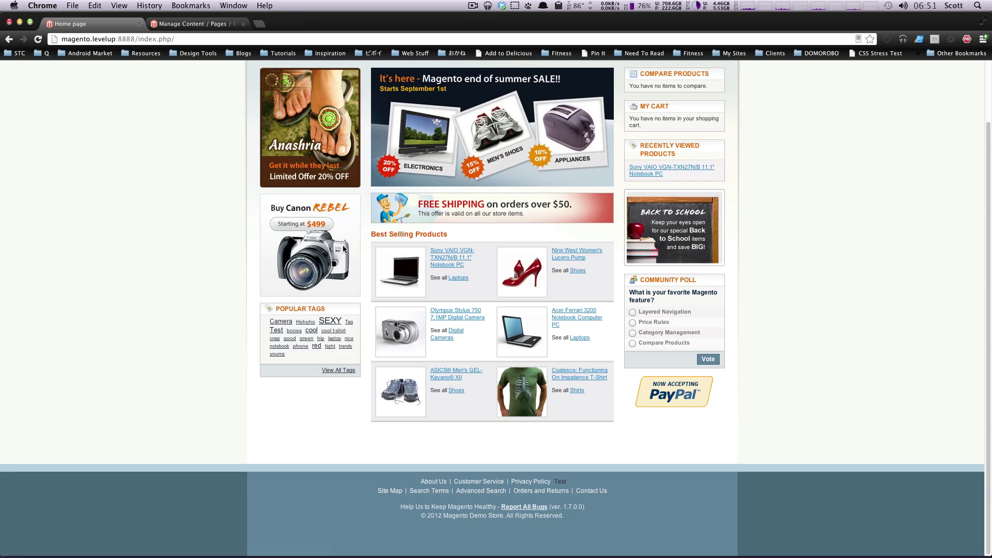
scroll(473, 349, up, 1)
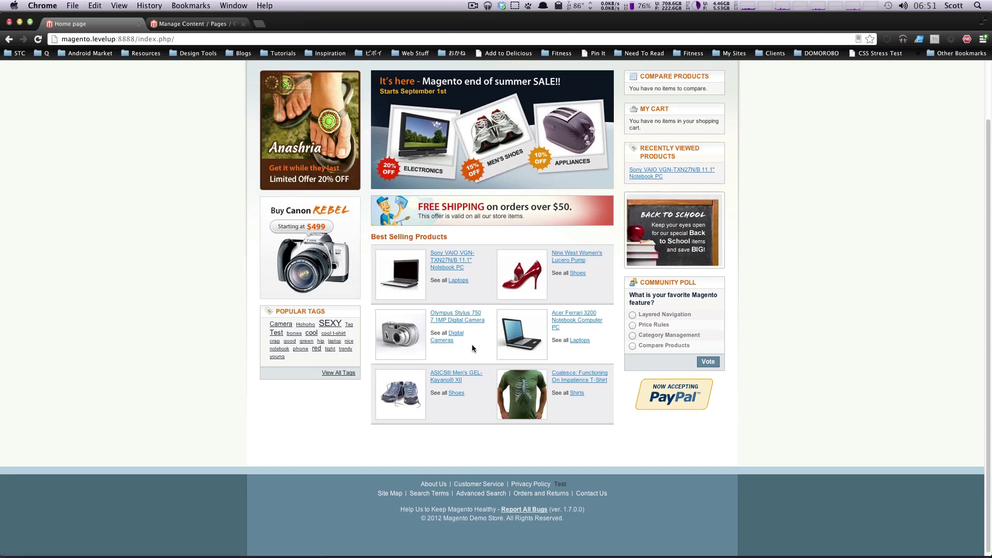
scroll(473, 348, up, 2)
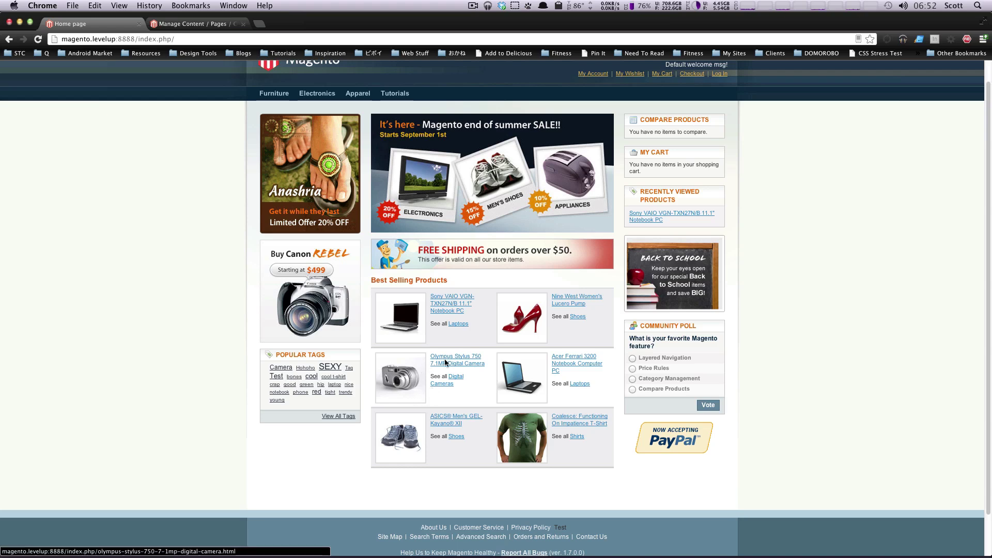
drag(310, 222, 362, 269)
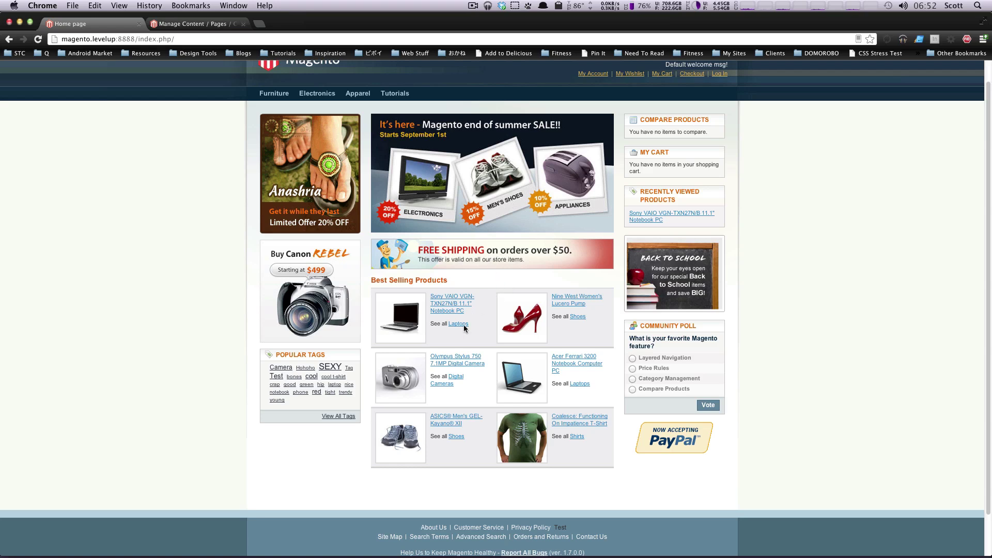
Step: Switch to Finder at the magento/skin/frontend/base folder
key(super+Tab)
key(Tab)
key(Tab)
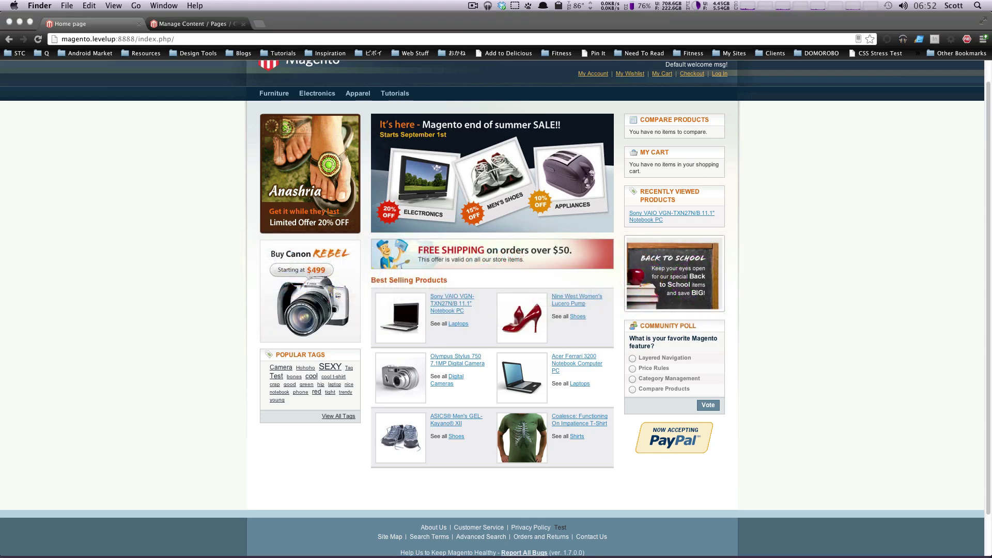
key(Left)
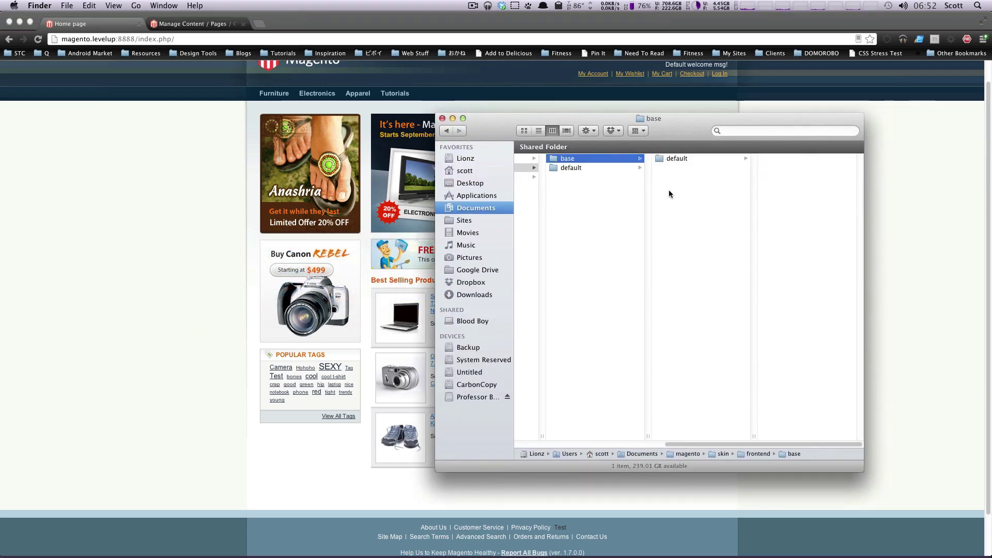
Step: Browse between the frontend base folder and the frontend default theme skins in Finder
key(Left)
click(704, 158)
key(Right)
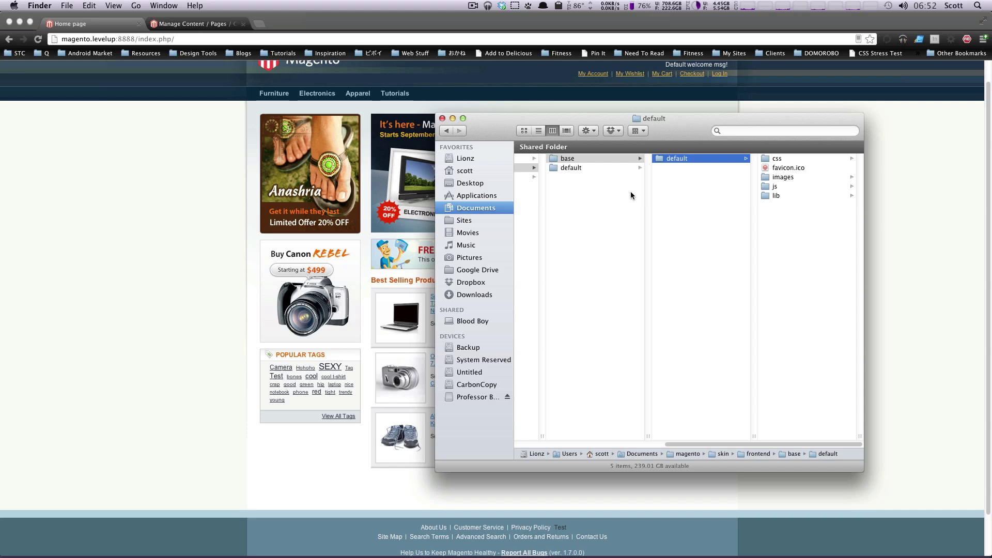
click(602, 168)
click(594, 159)
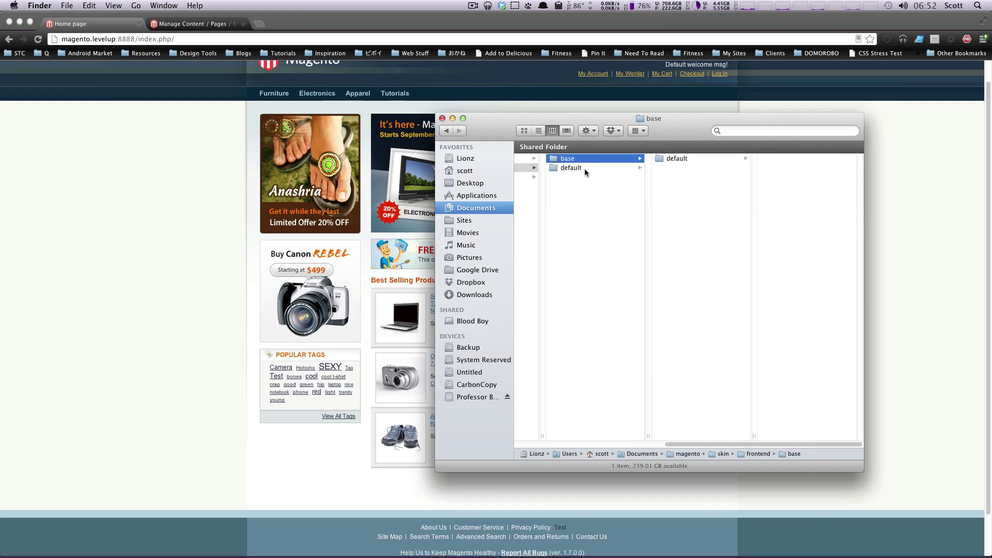
click(587, 170)
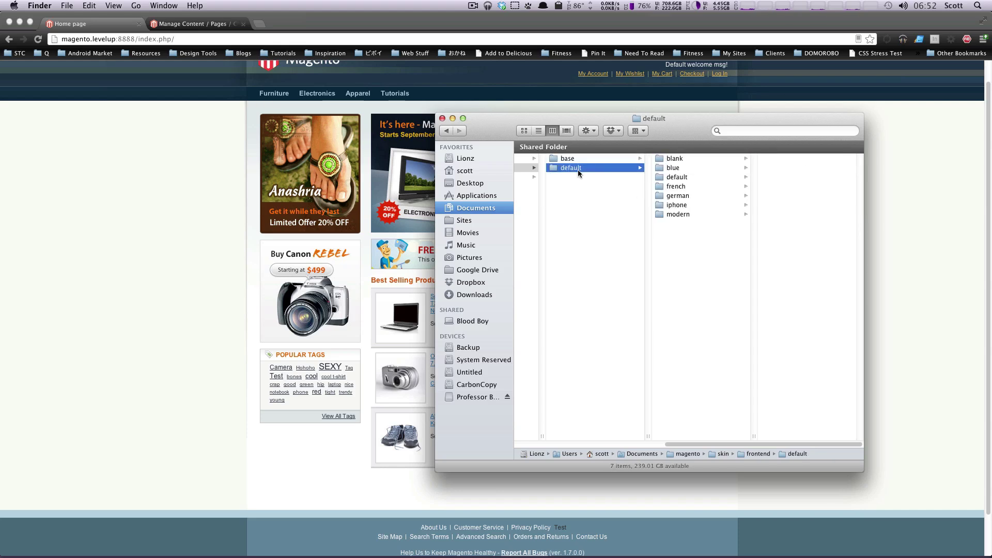
Step: Compare the default and modern theme skin folders, then open skin/frontend/base/default
click(674, 177)
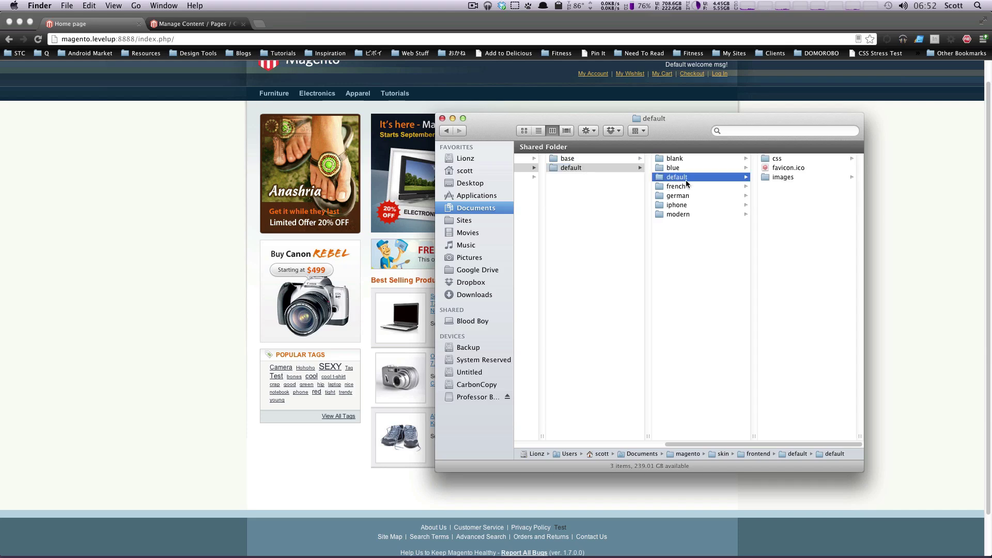
click(688, 216)
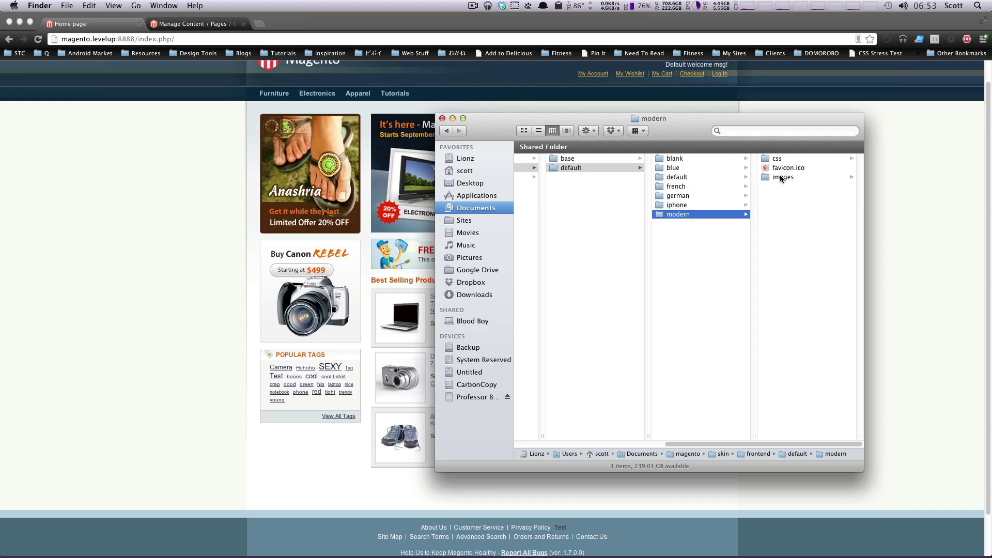
click(671, 179)
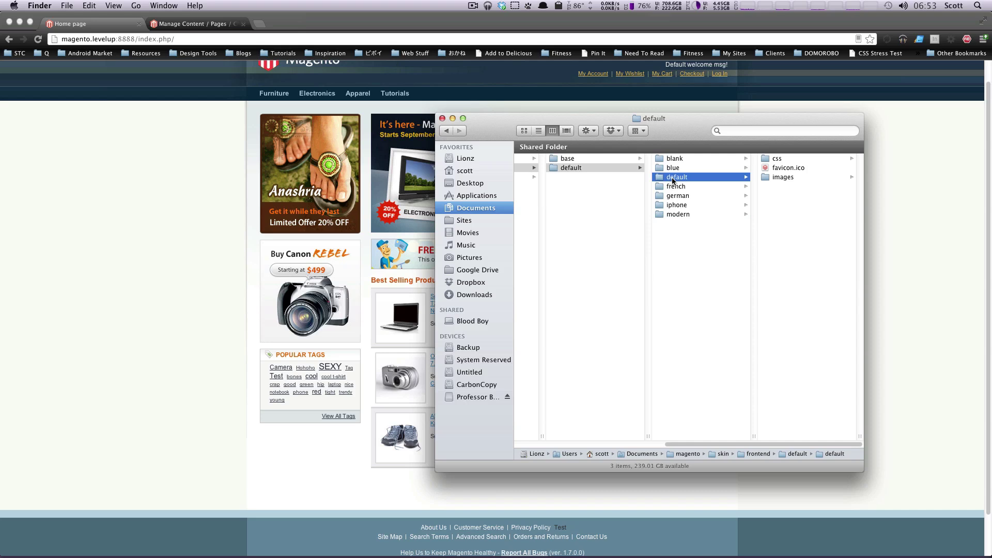
click(674, 179)
click(617, 171)
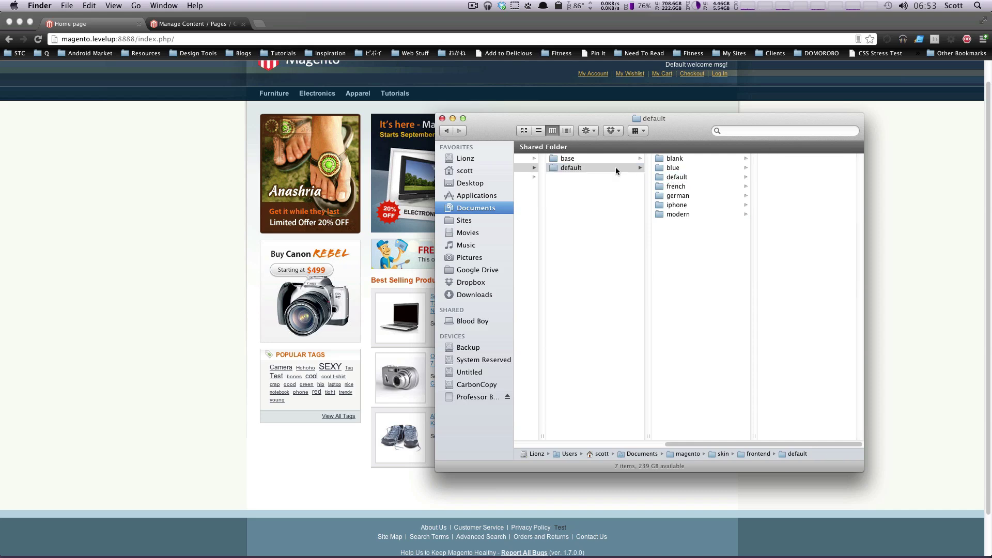
click(578, 164)
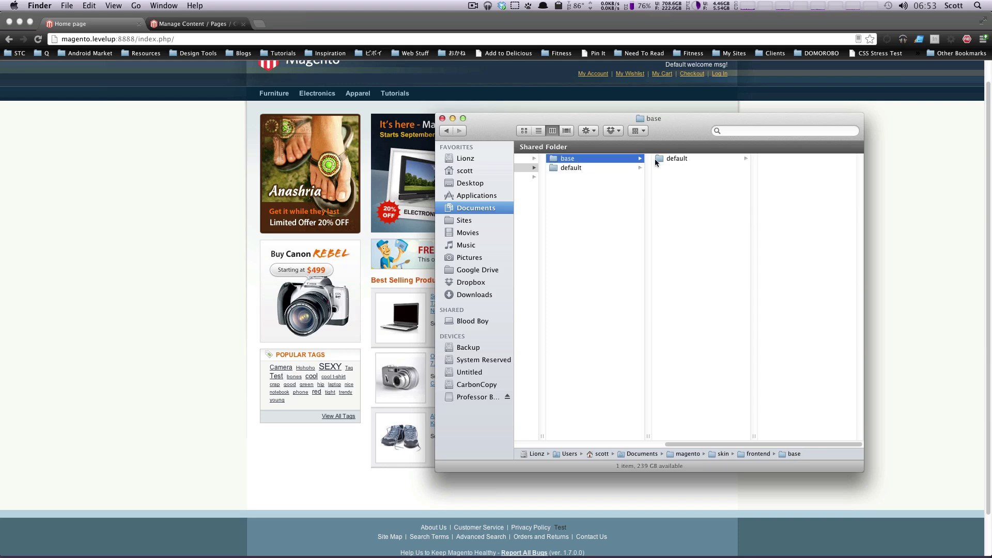
click(693, 162)
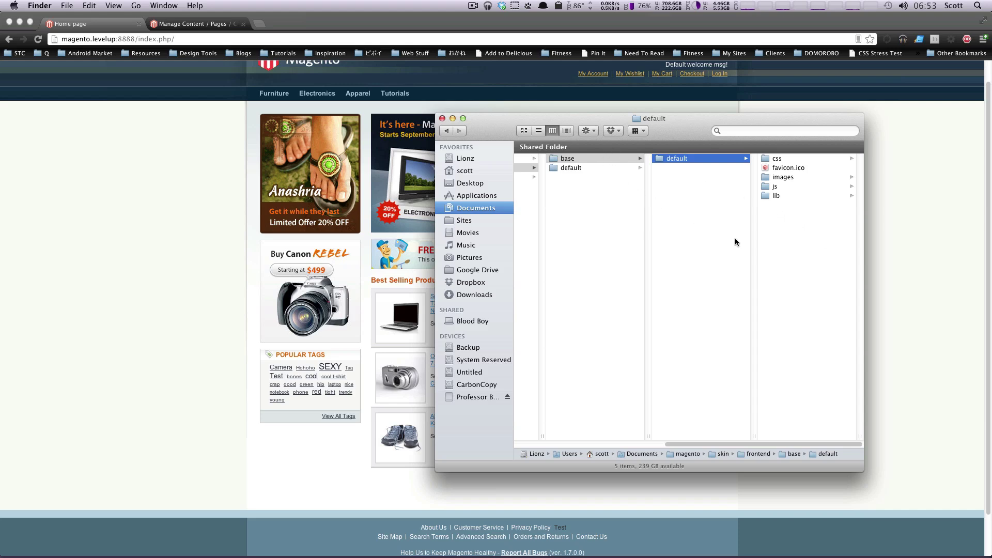
Step: Browse the default package's modern, blue and default theme folders, ending on the blue theme's css, images and favicon.ico
drag(719, 447, 694, 447)
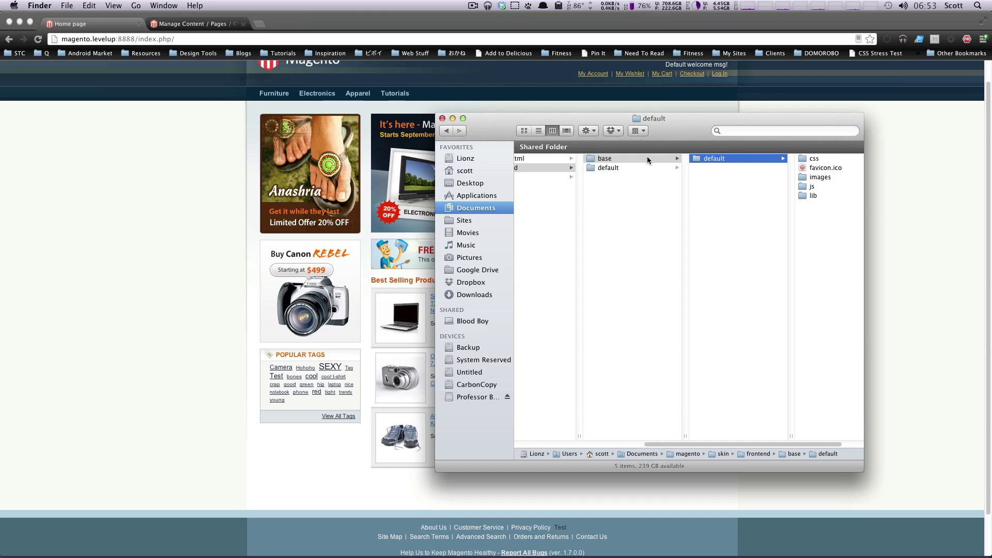
click(632, 159)
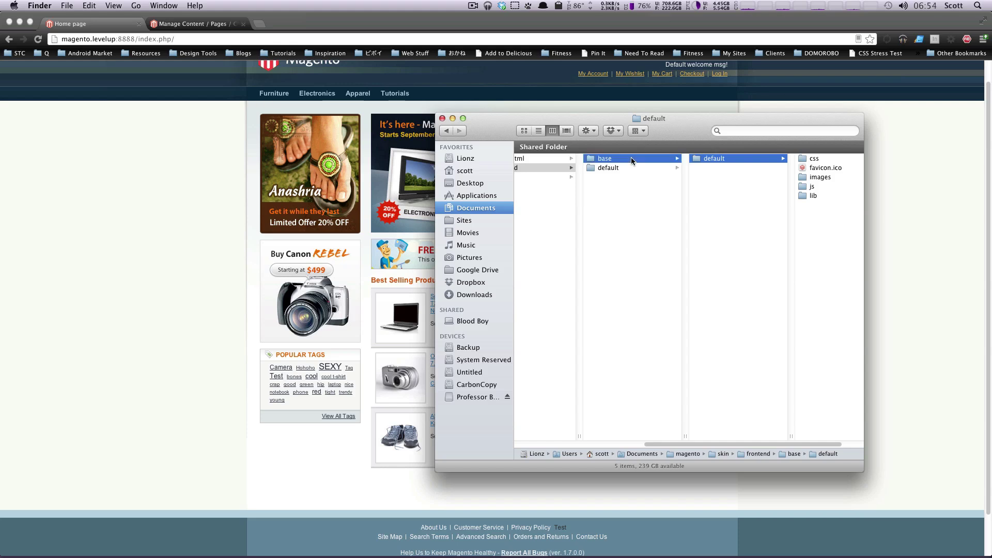
click(555, 169)
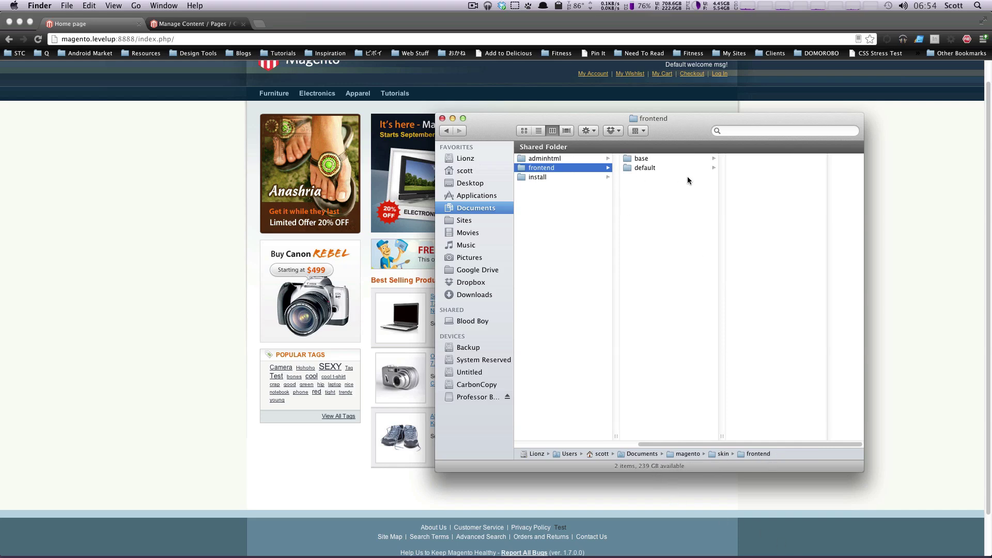
click(659, 169)
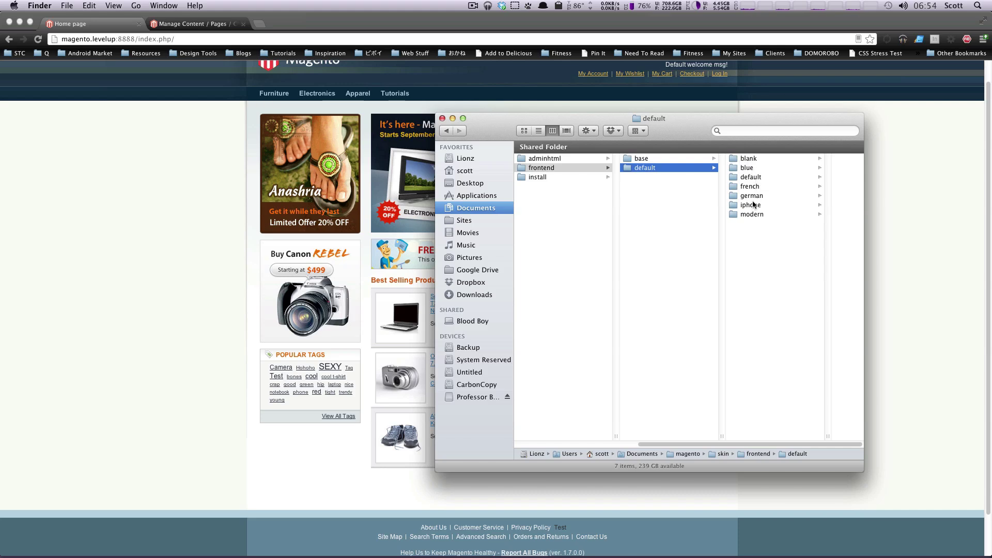
click(752, 215)
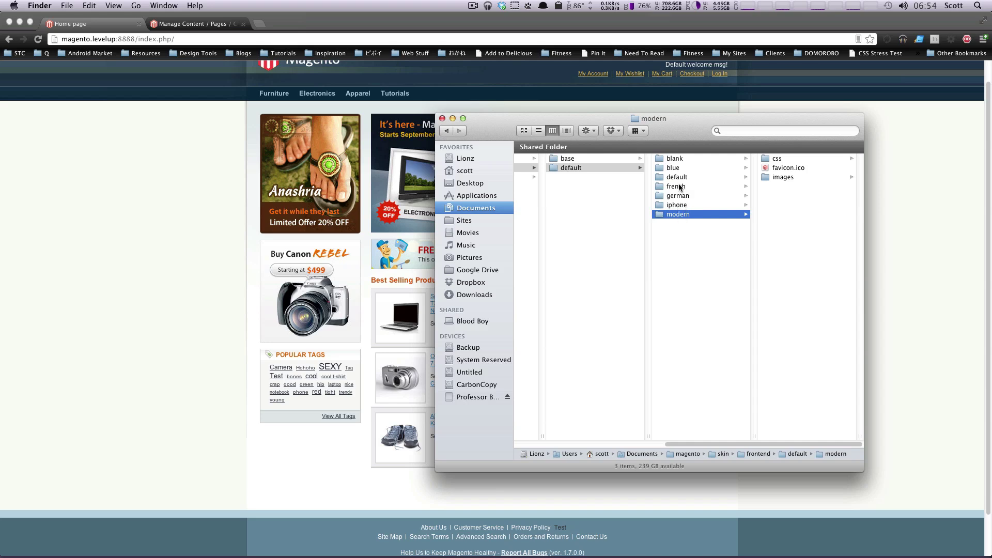
click(687, 169)
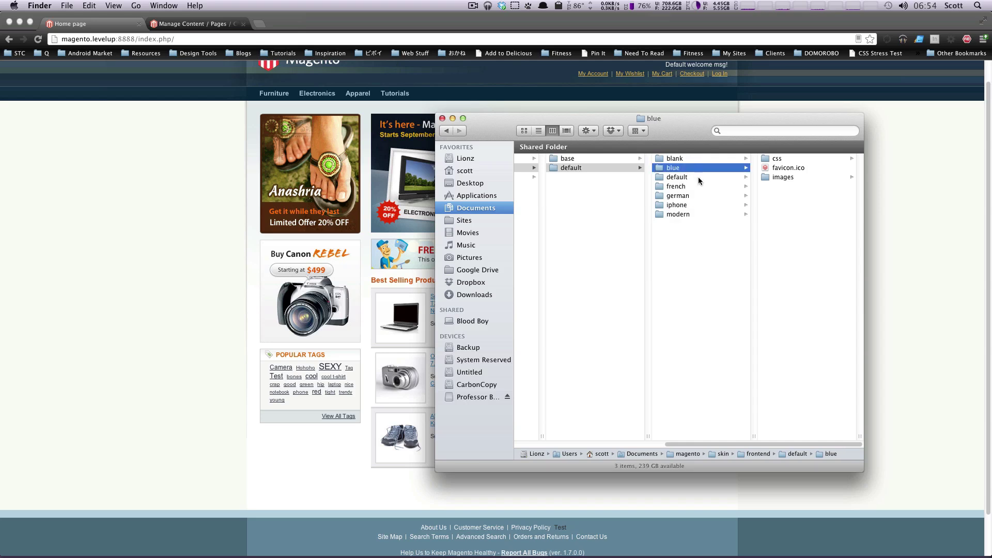
click(698, 177)
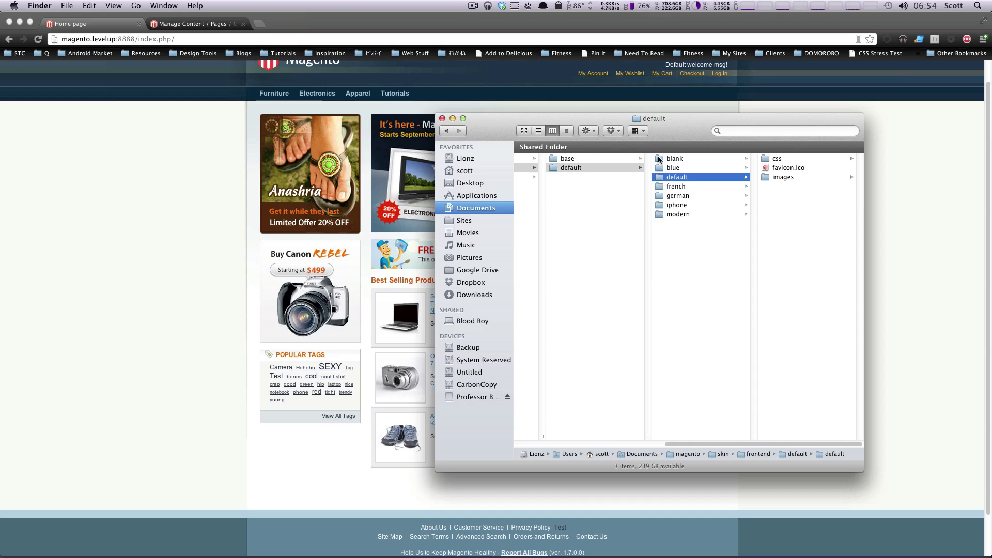
click(680, 171)
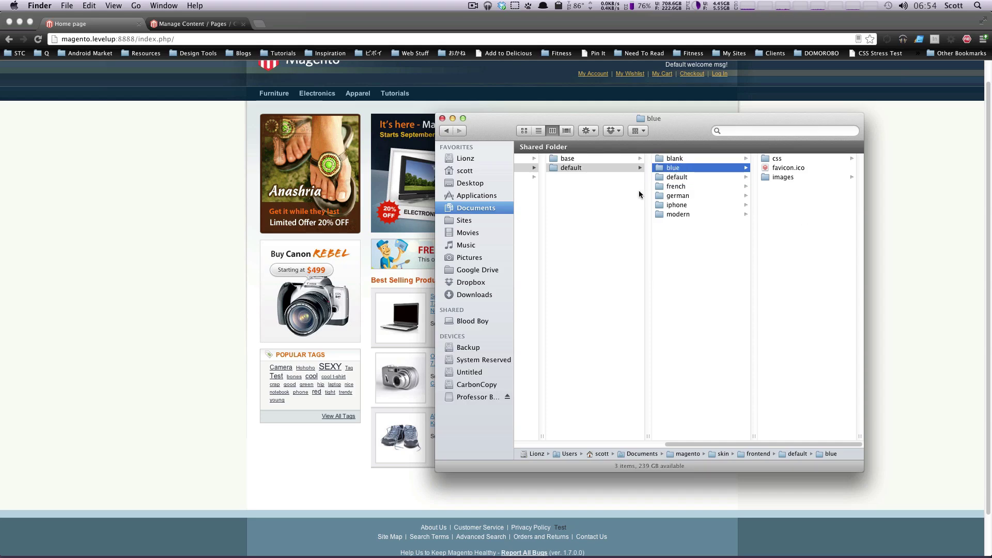
Step: Back in the Chrome admin, go to System > Configuration > Design
click(181, 188)
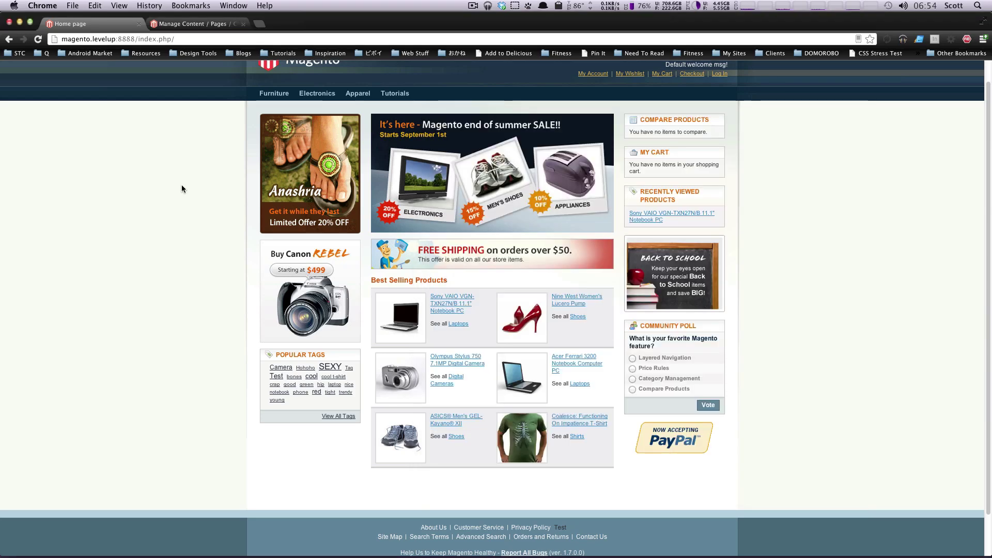
key(super+2)
mouse_move(378, 97)
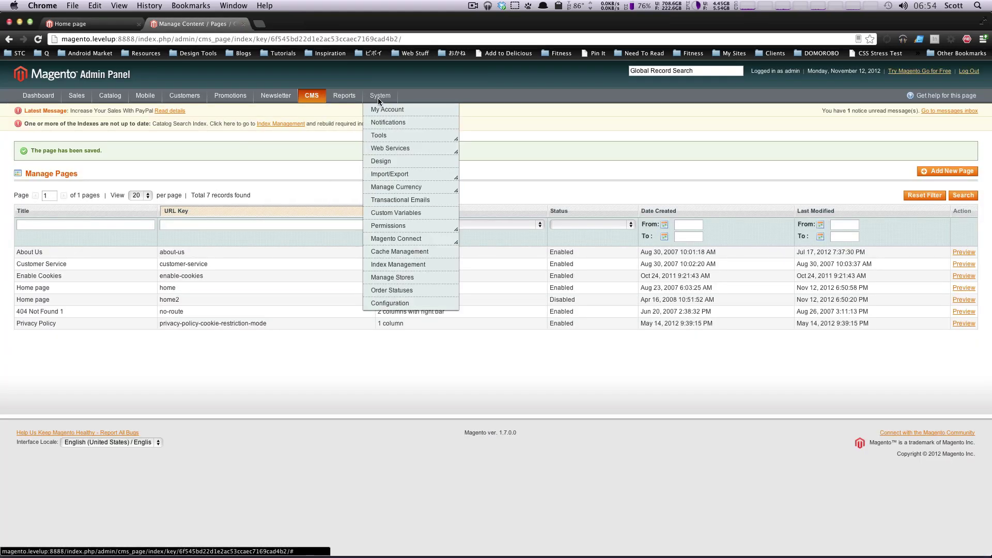
click(399, 305)
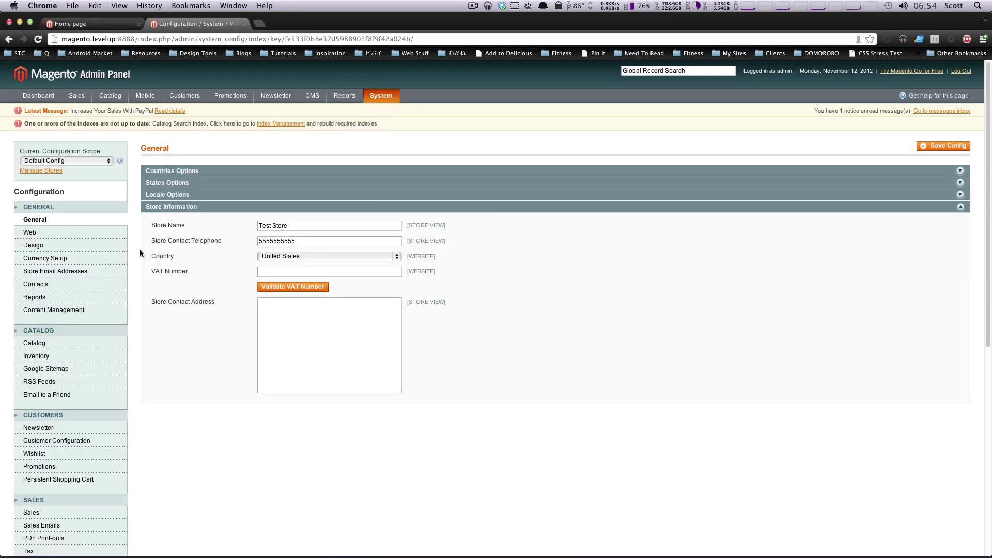
click(93, 246)
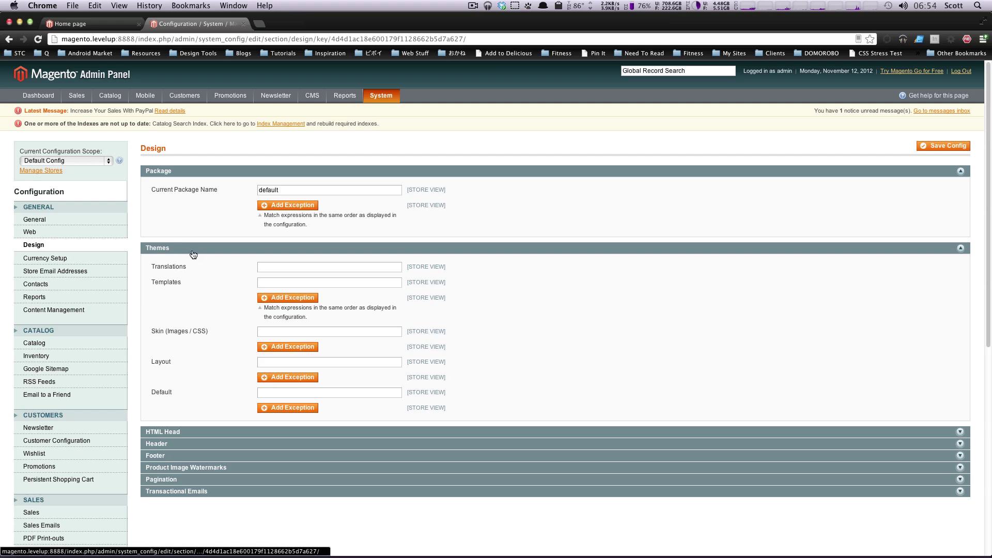
scroll(192, 254, down, 3)
scroll(191, 253, up, 3)
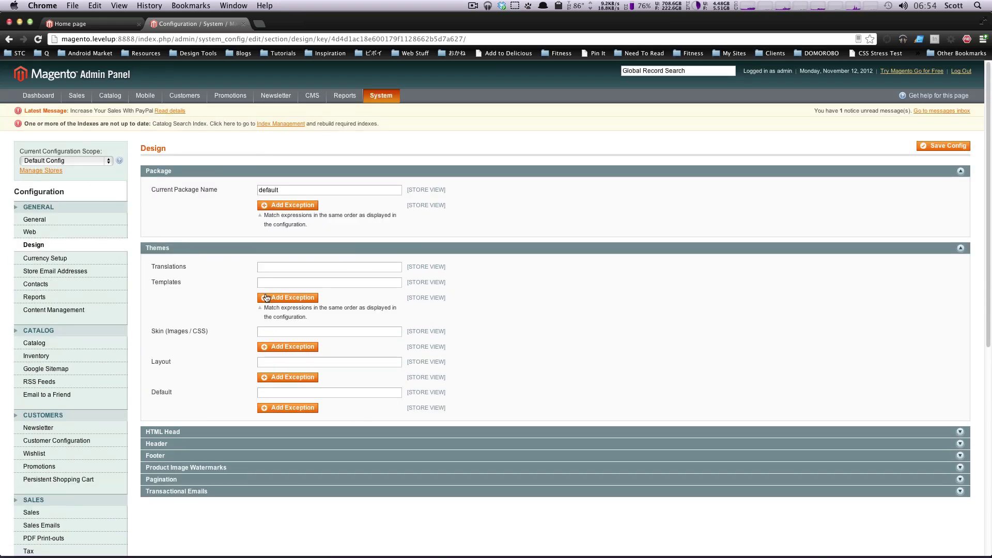
Step: Set Skin (Images / CSS) to blue and save the Design configuration
triple_click(185, 328)
triple_click(153, 370)
click(160, 368)
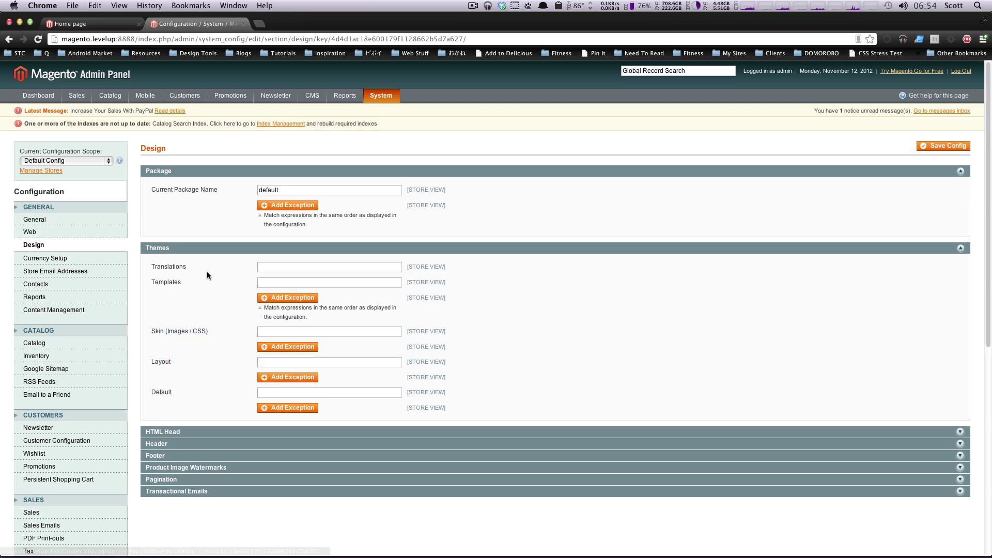
double_click(167, 281)
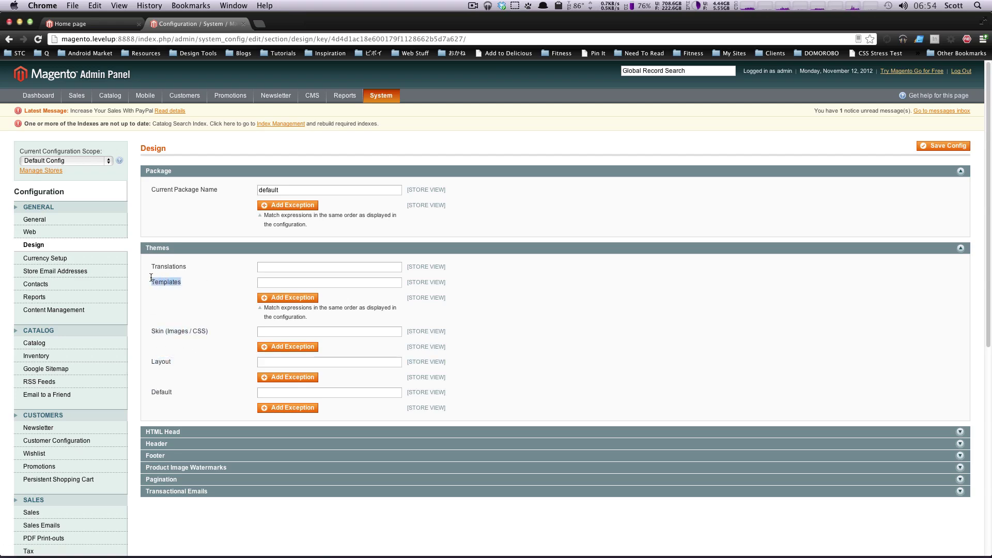
click(271, 333)
text(blue)
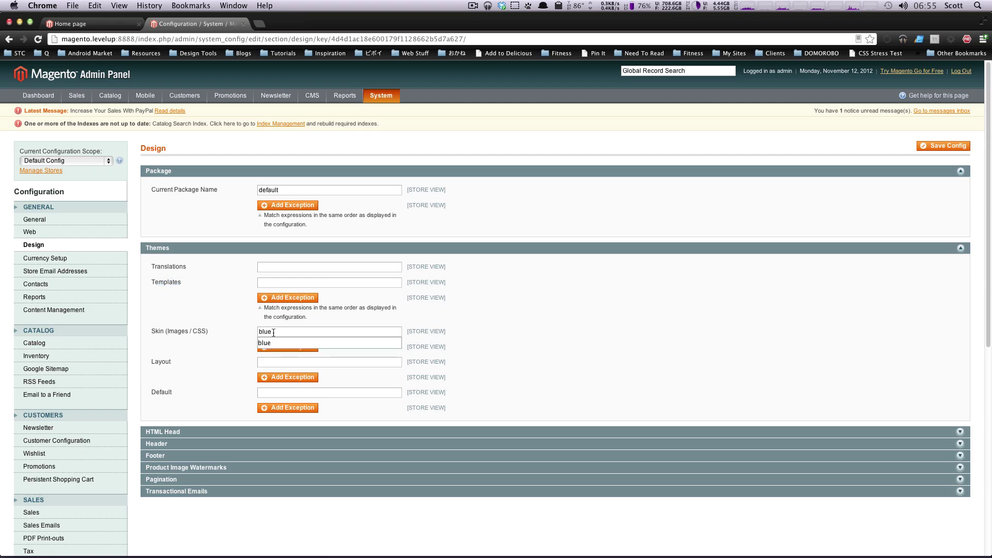
click(337, 343)
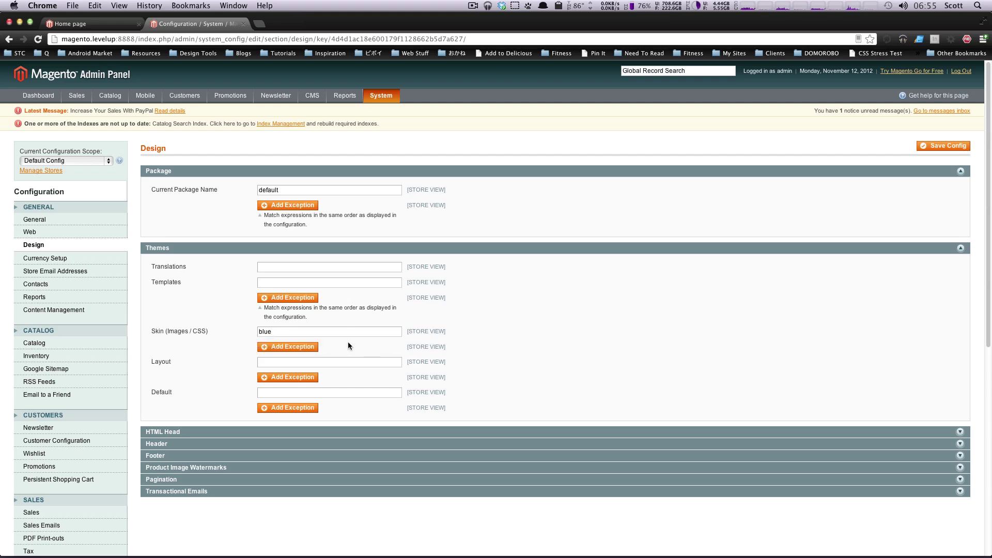
click(948, 144)
click(298, 358)
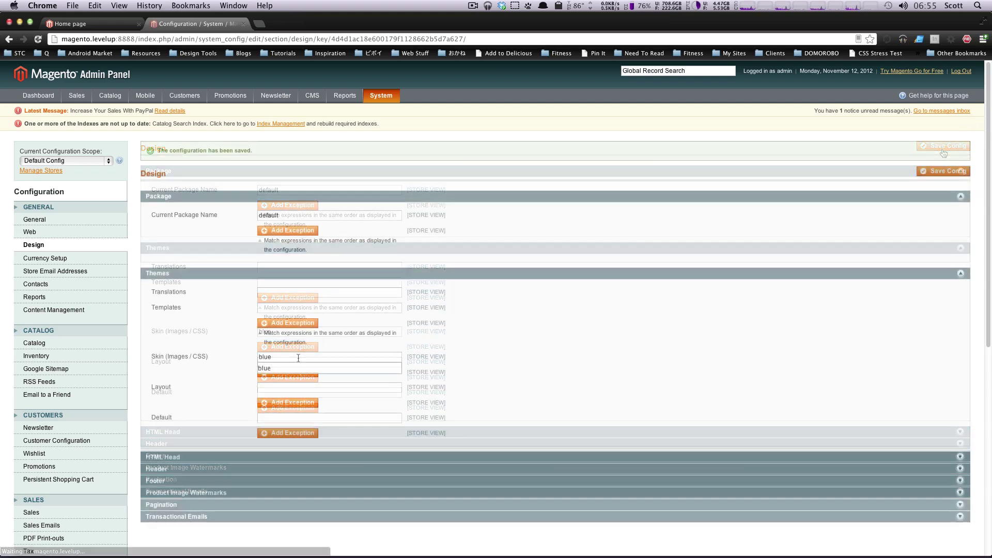
click(457, 342)
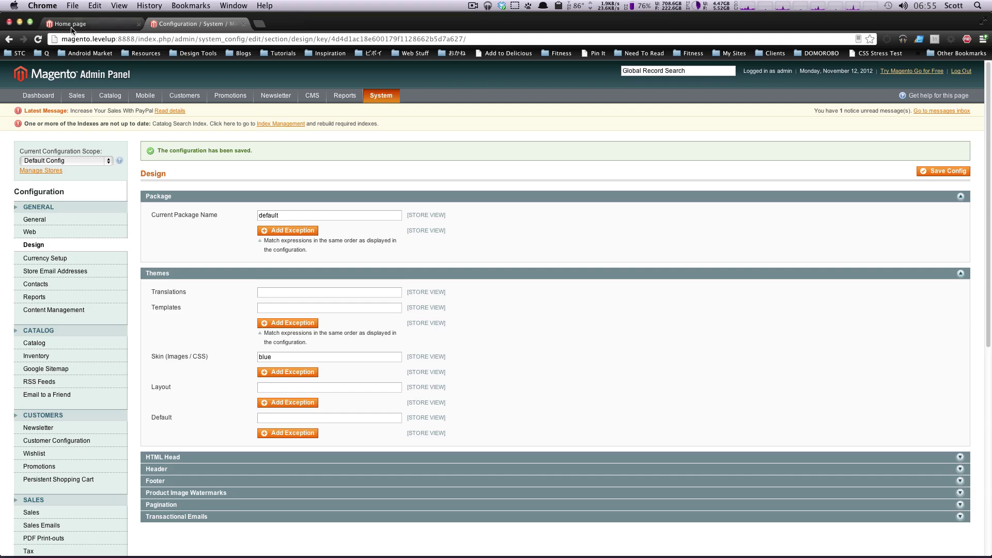
Step: Switch to the storefront Home page tab and reload it to view the blue skin
click(73, 24)
scroll(238, 301, up, 1)
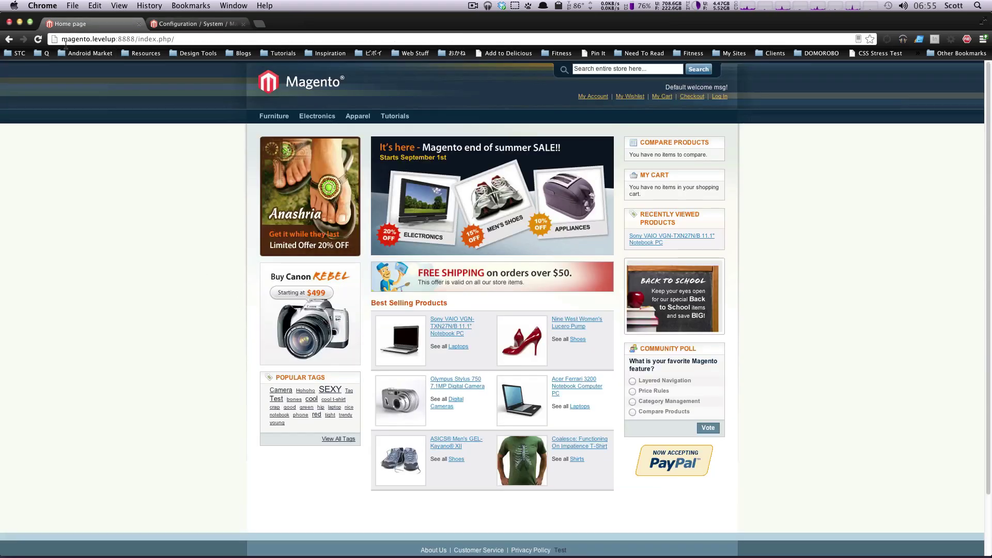
click(37, 39)
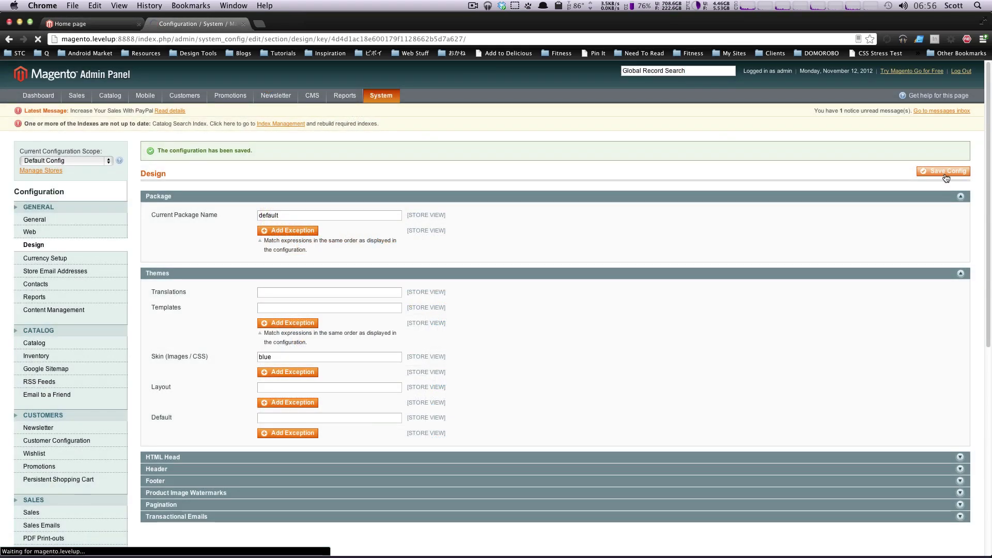
Step: Re-save the Design configuration with the Skin (Images / CSS) theme kept as blue
click(946, 174)
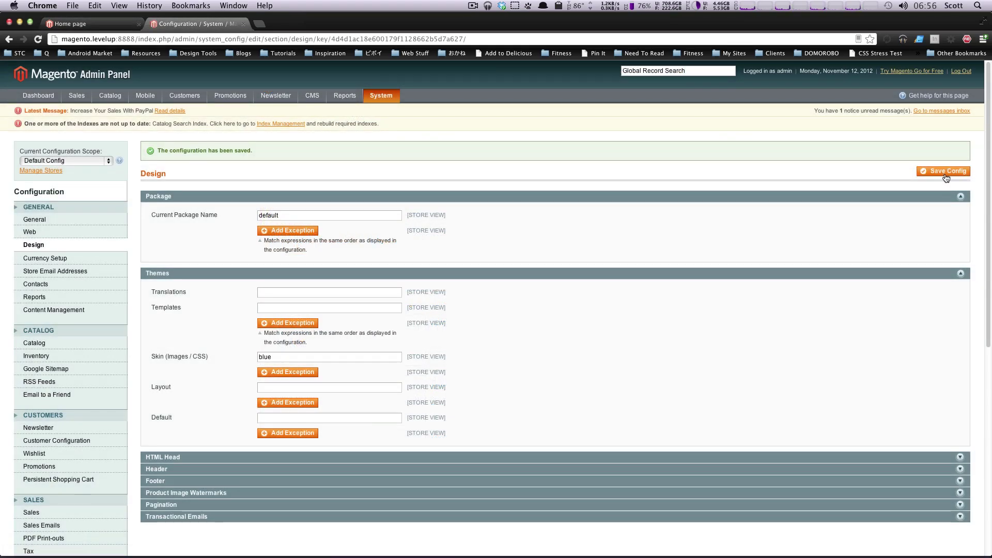